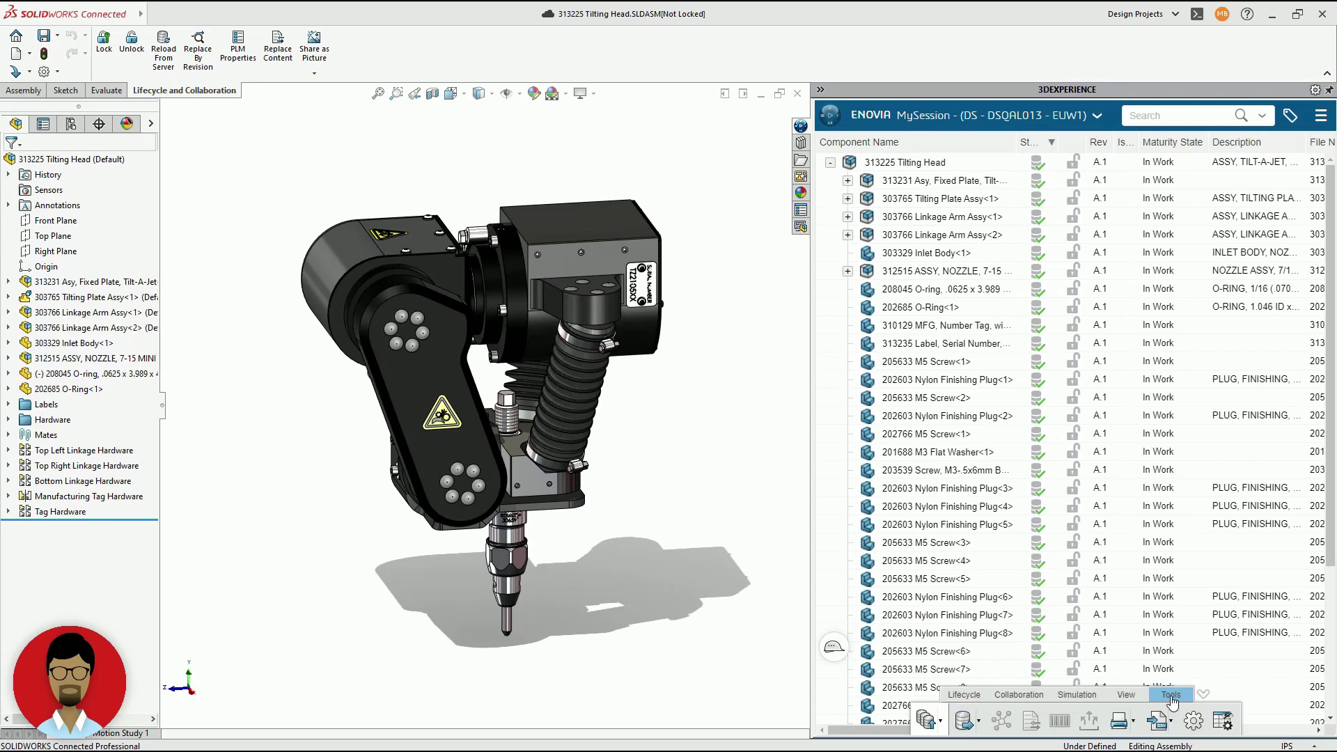
# Mark the top assembly and the 313231 fixed-plate assembly For Edit in Design Exchange export
pyautogui.click(965, 721)
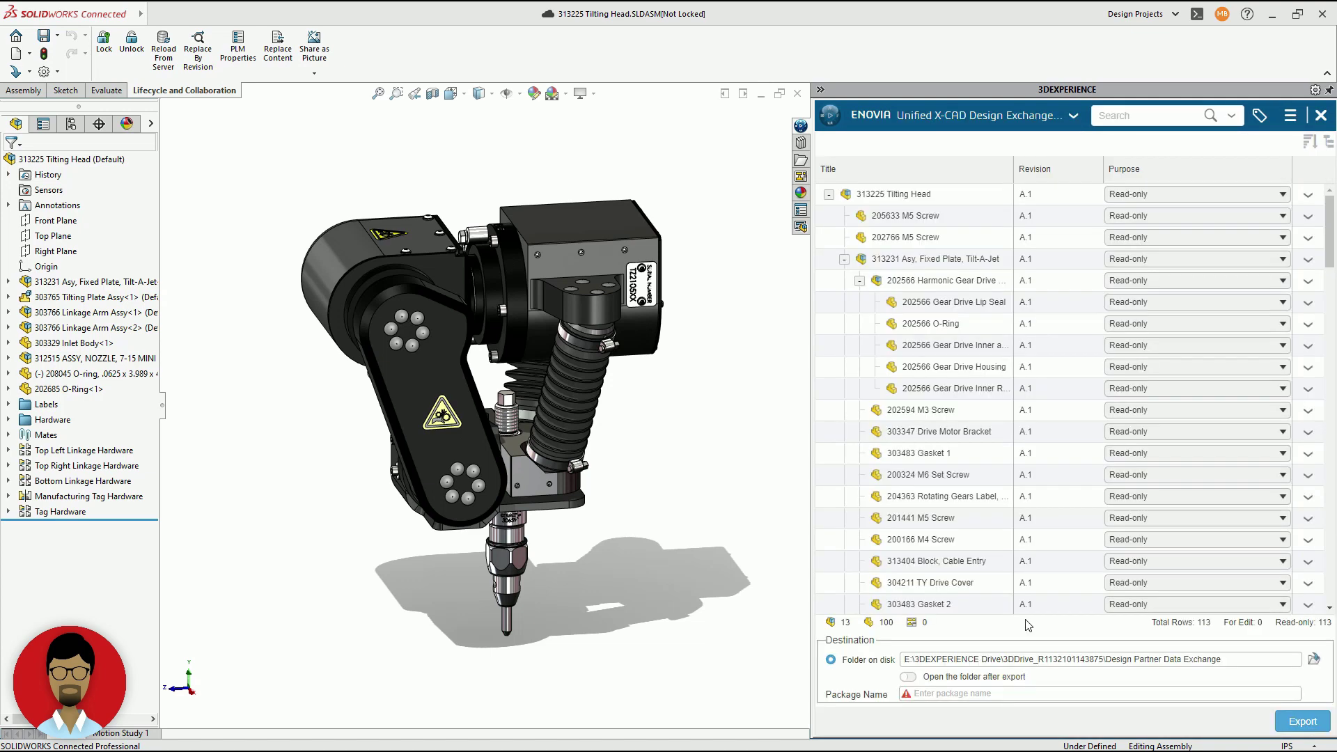
pyautogui.click(1225, 195)
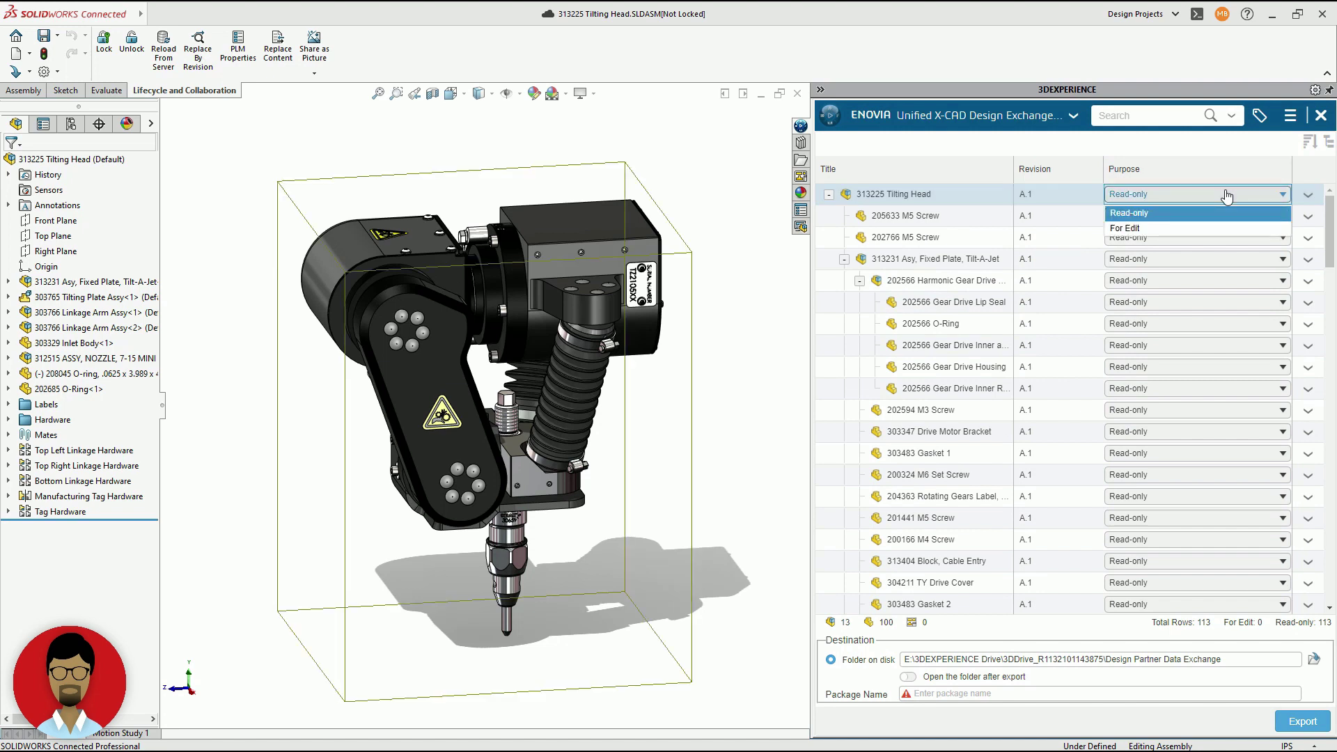
pyautogui.click(1222, 228)
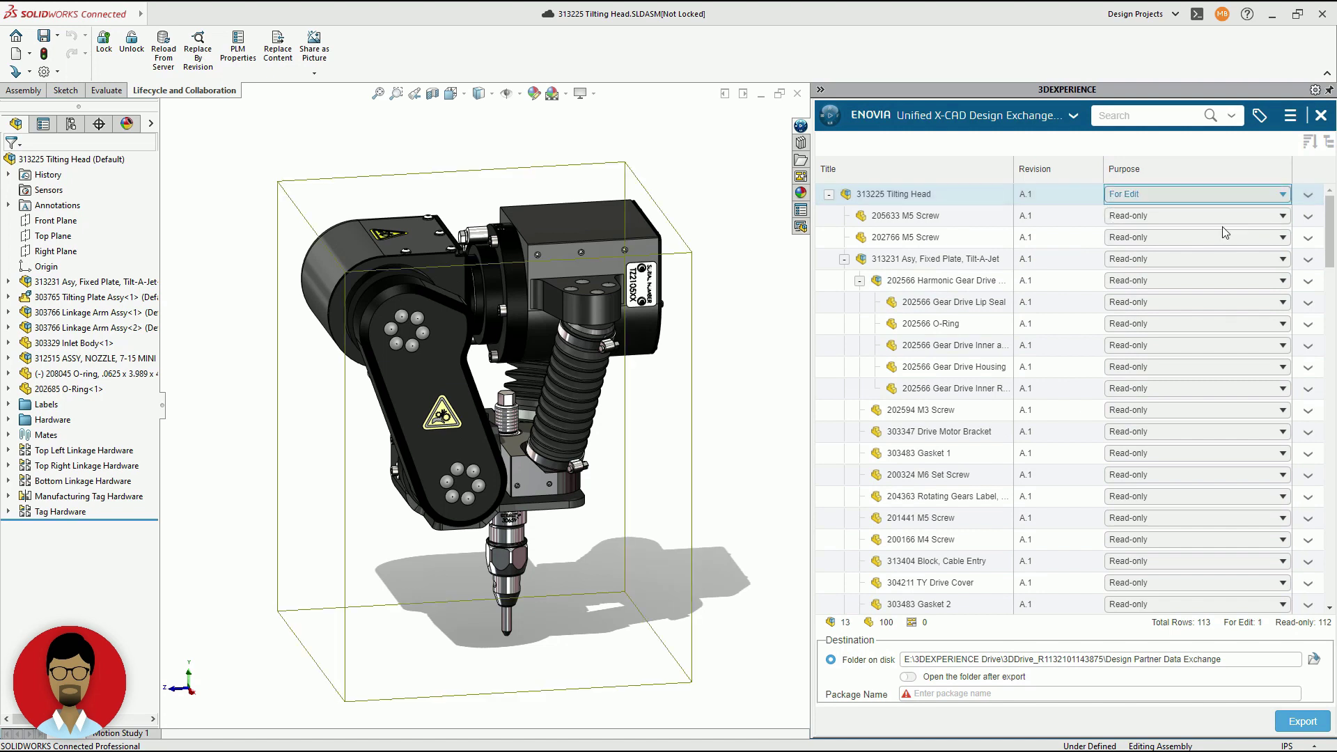
pyautogui.click(1212, 263)
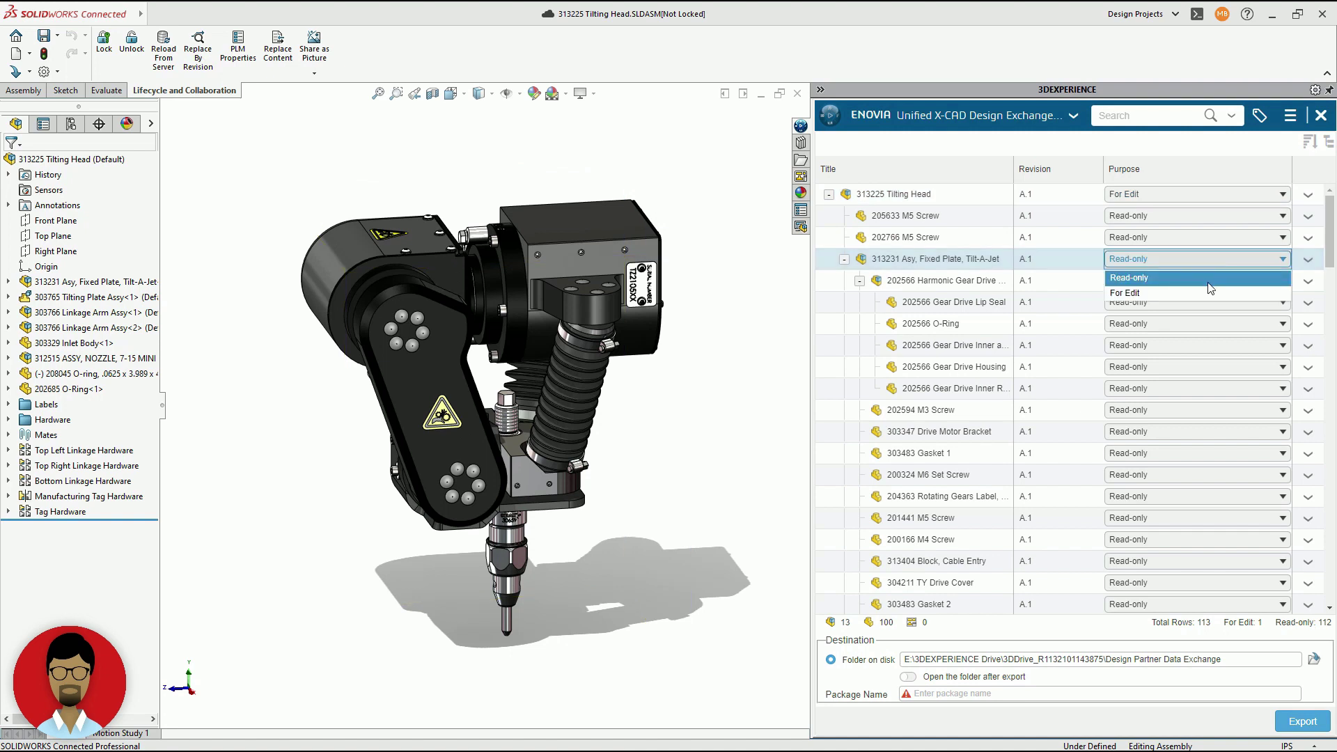
pyautogui.click(1205, 293)
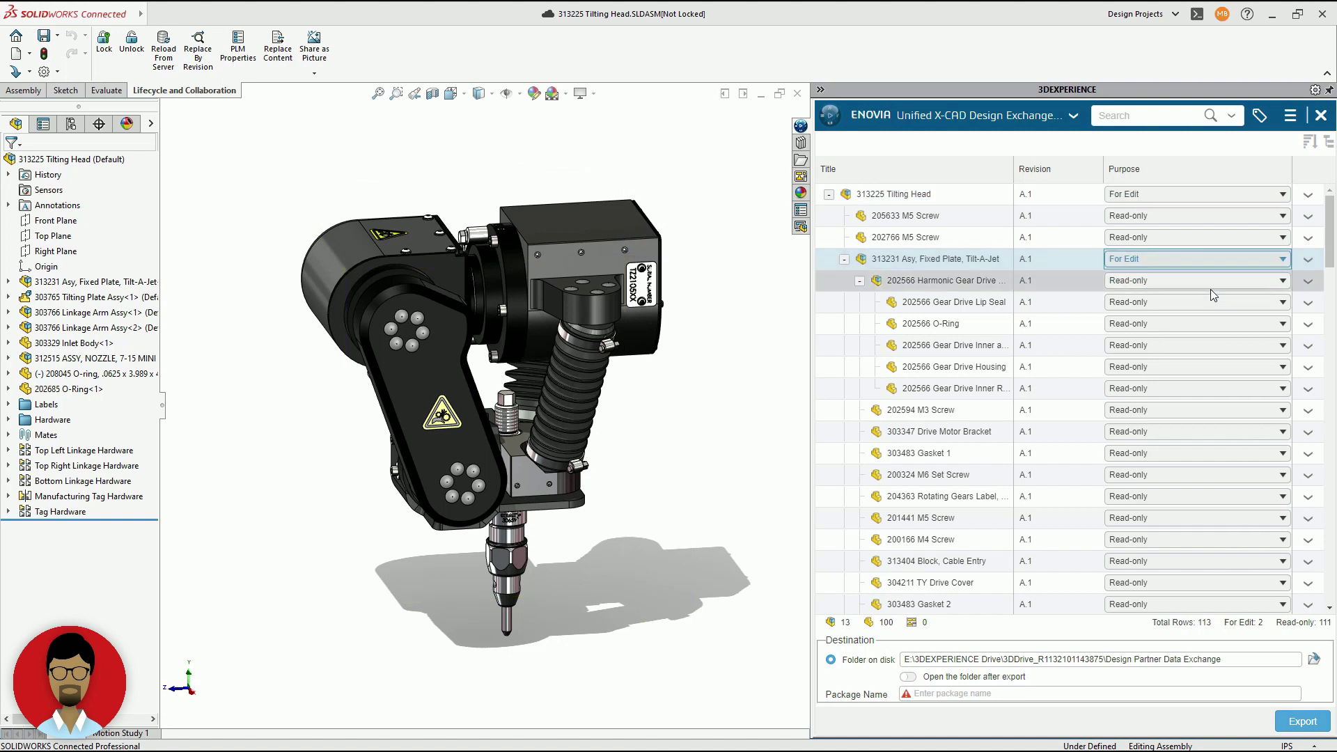
# Apply For Edit to all 313231 children and name the package Tilting_Head_Assembly, opening the folder afterwards
pyautogui.click(1308, 260)
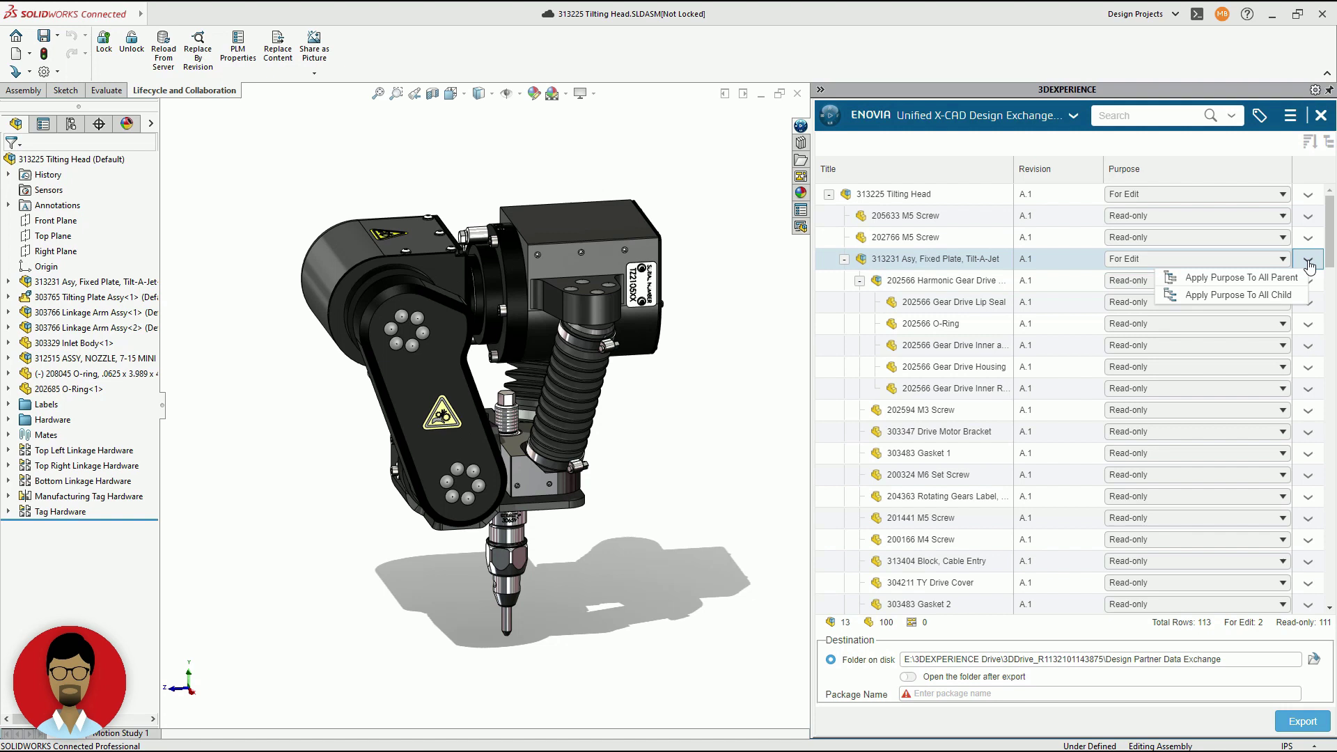
pyautogui.click(1279, 295)
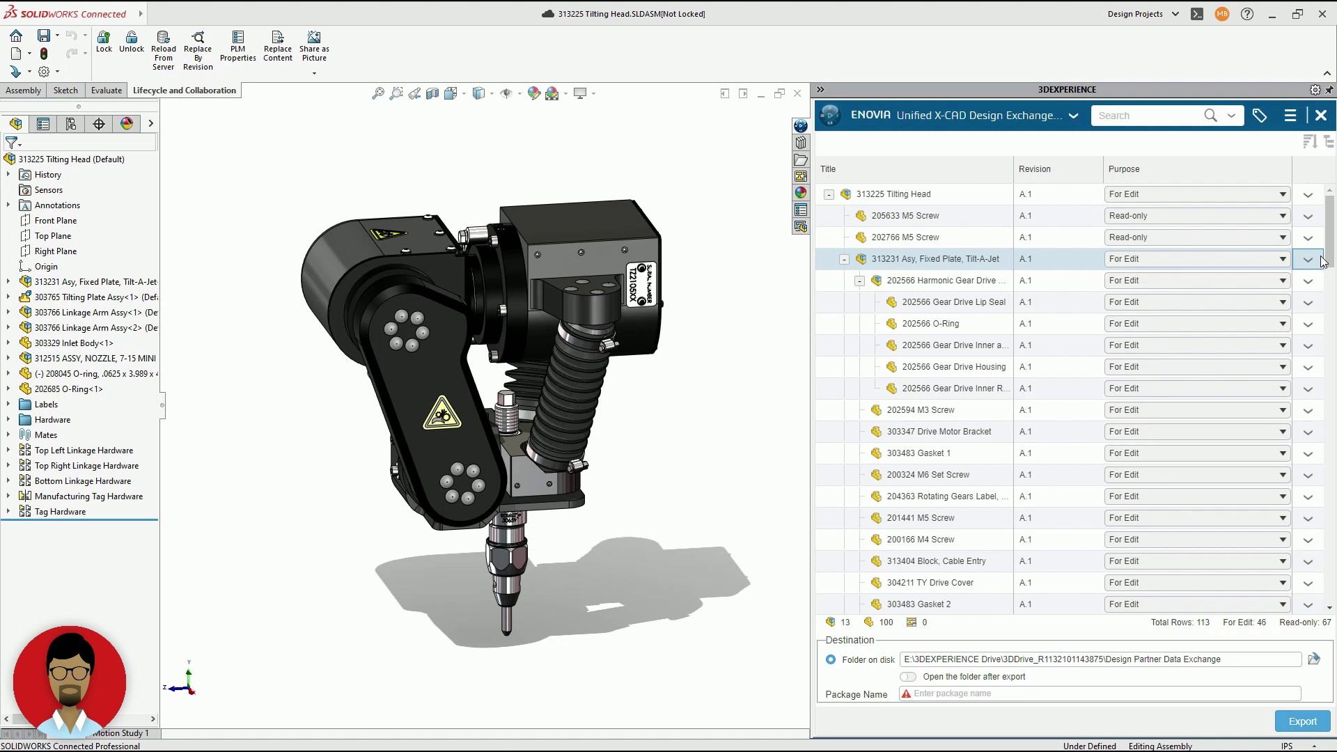
pyautogui.click(911, 680)
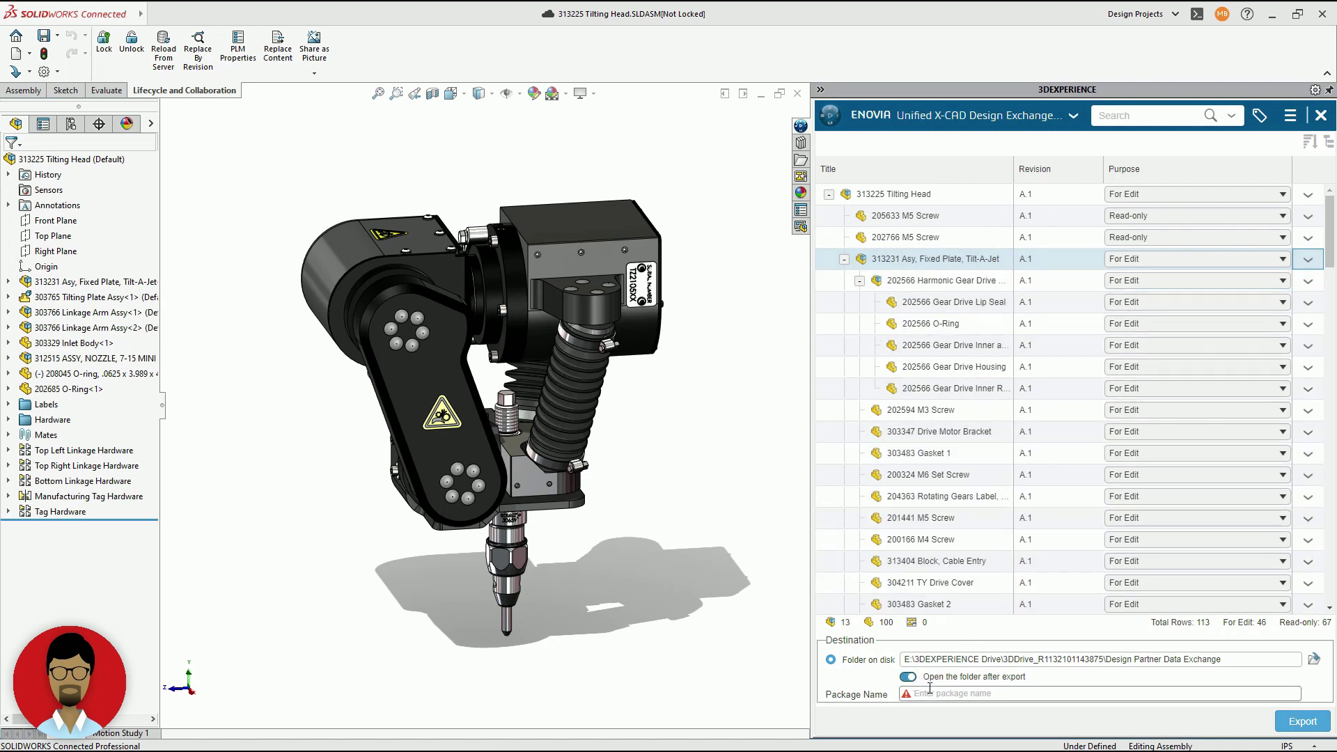
pyautogui.write('Tilting_Head_Asse')
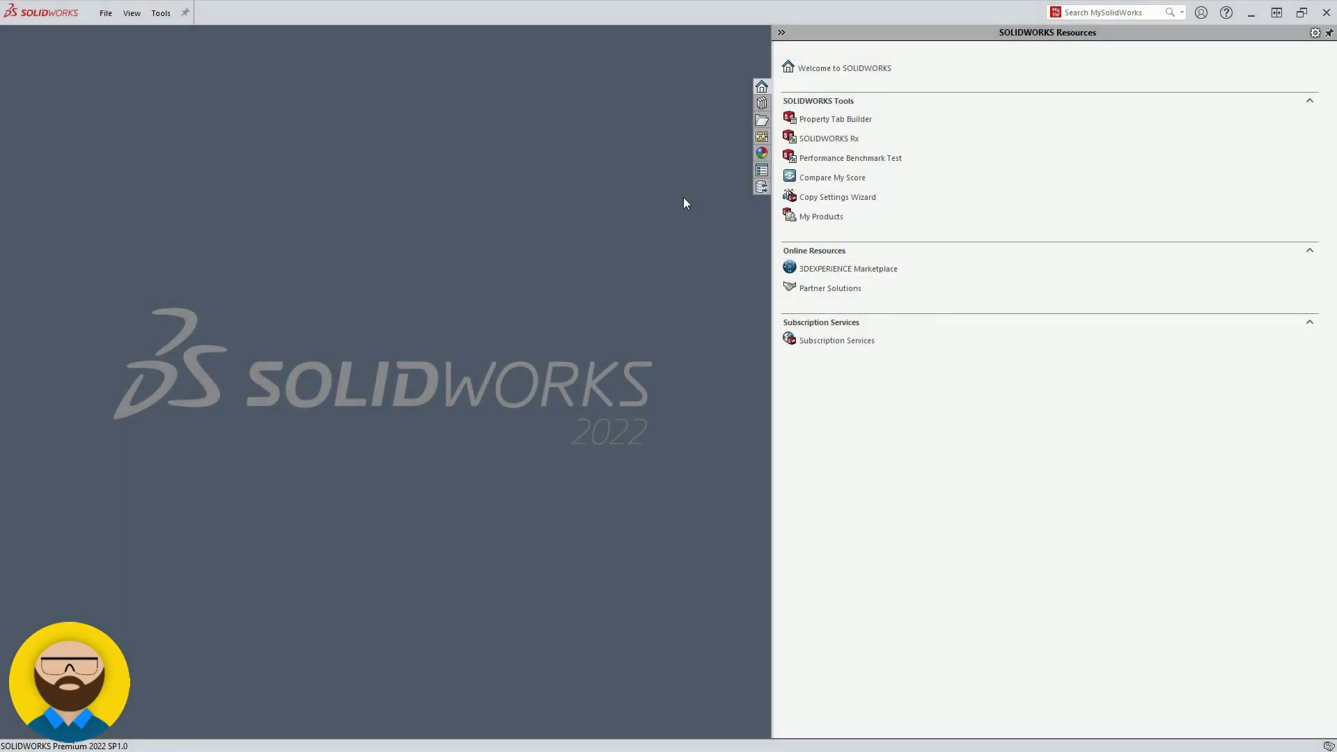
# Import the Tilting_Head_Assembly.sldpkg package from the 3DEXPERIENCE Exchange pane into the workspace
pyautogui.click(762, 188)
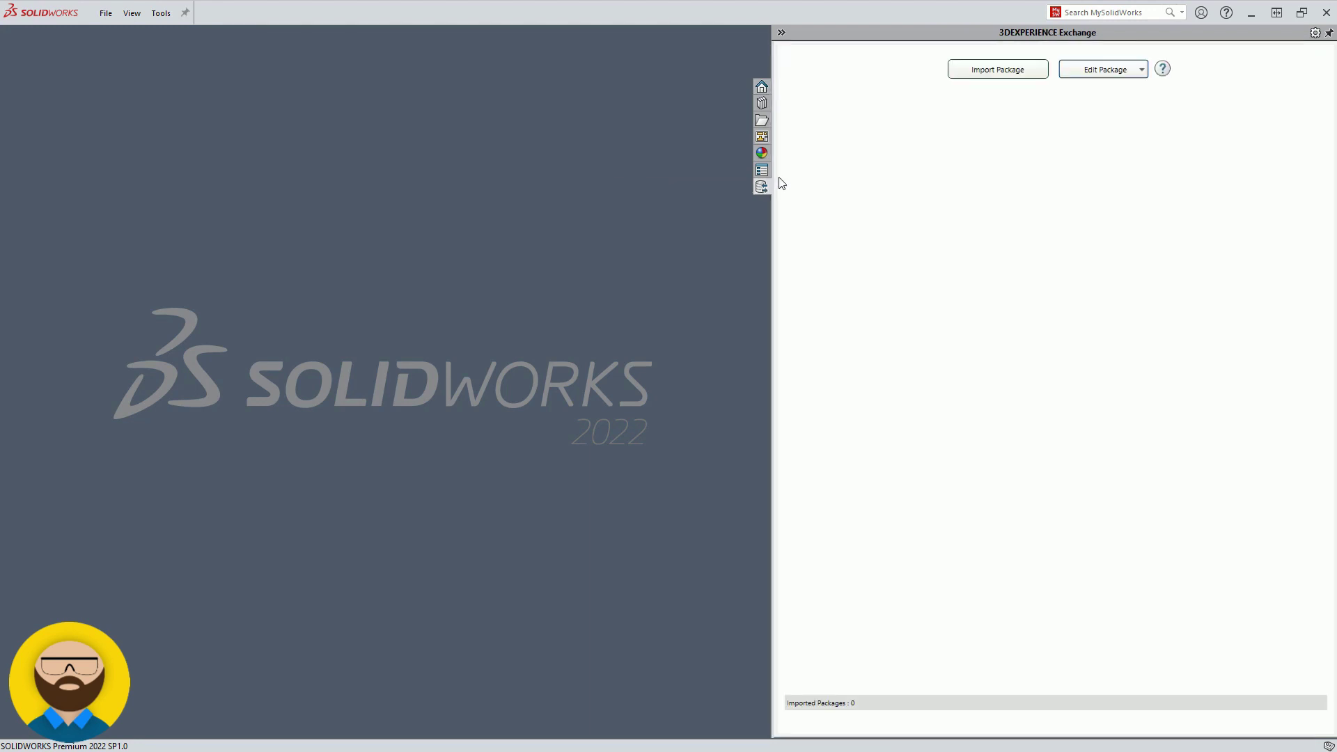
pyautogui.click(996, 72)
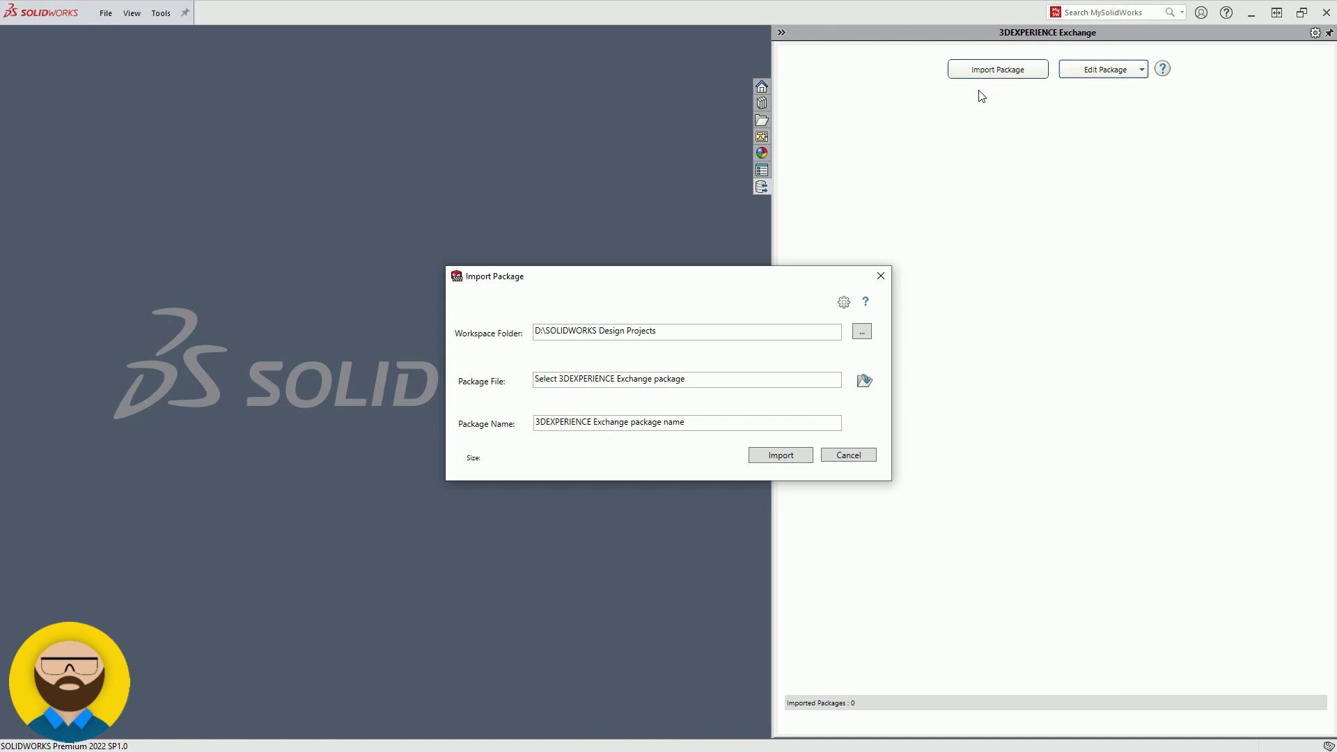
pyautogui.click(864, 380)
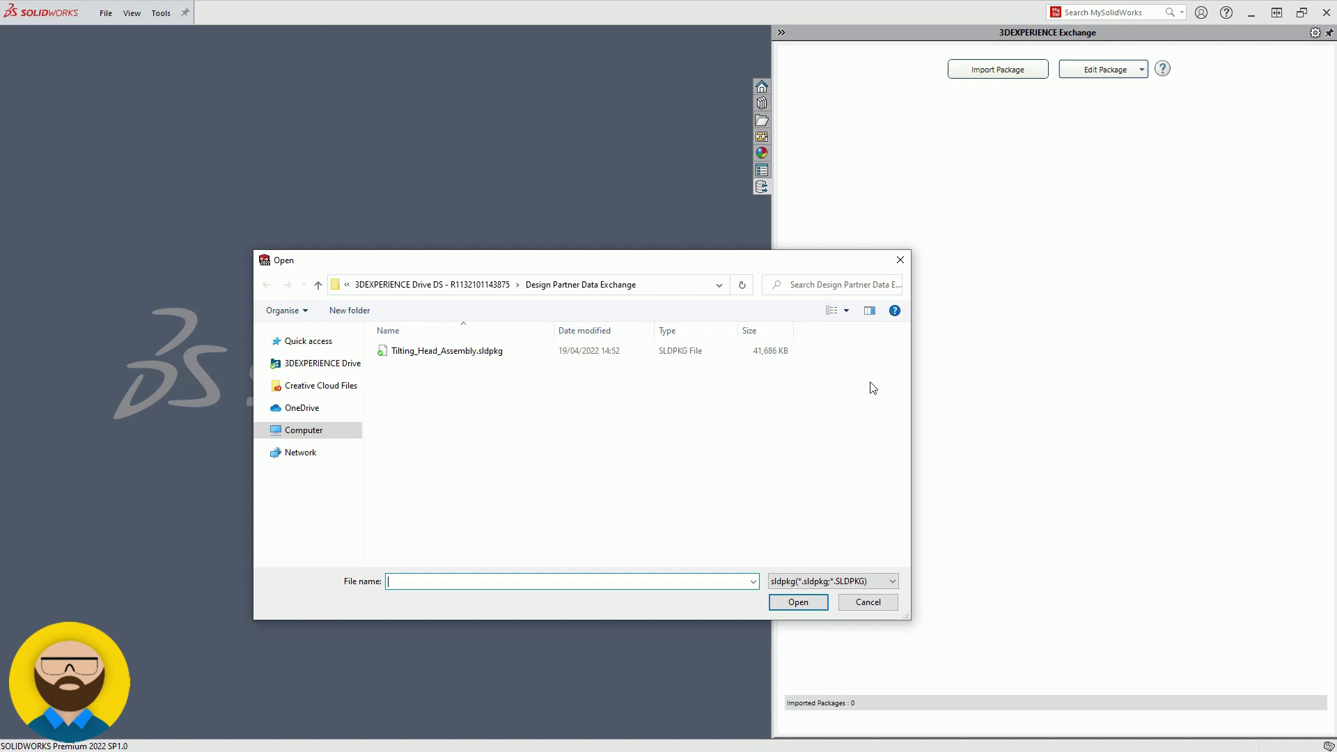
pyautogui.click(465, 353)
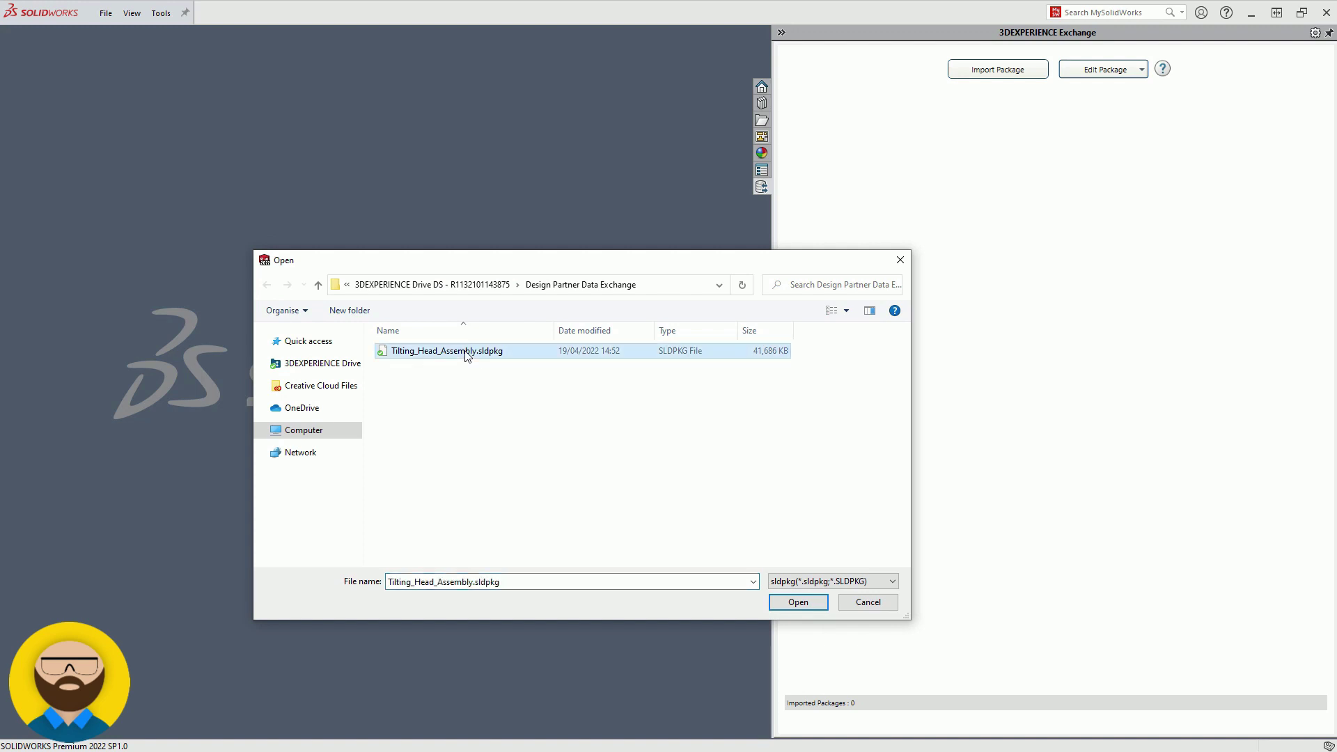
pyautogui.click(781, 603)
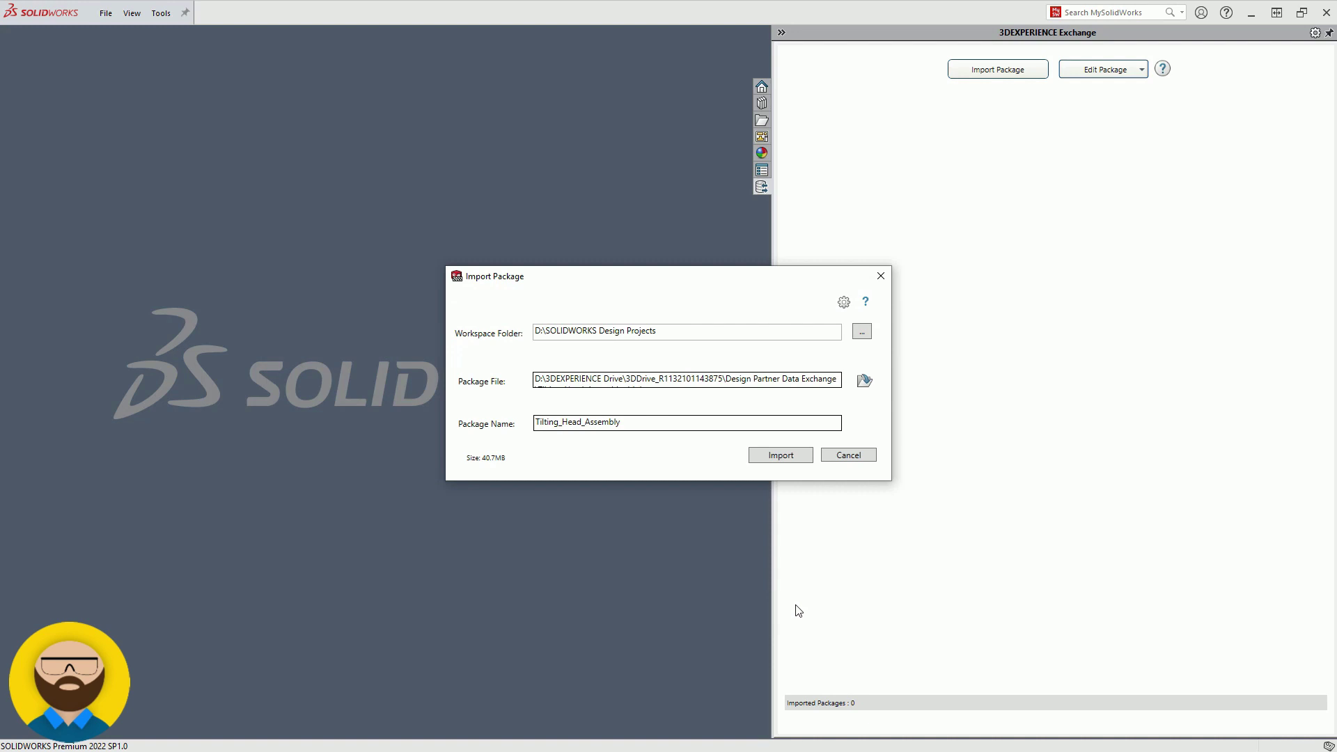
pyautogui.click(803, 456)
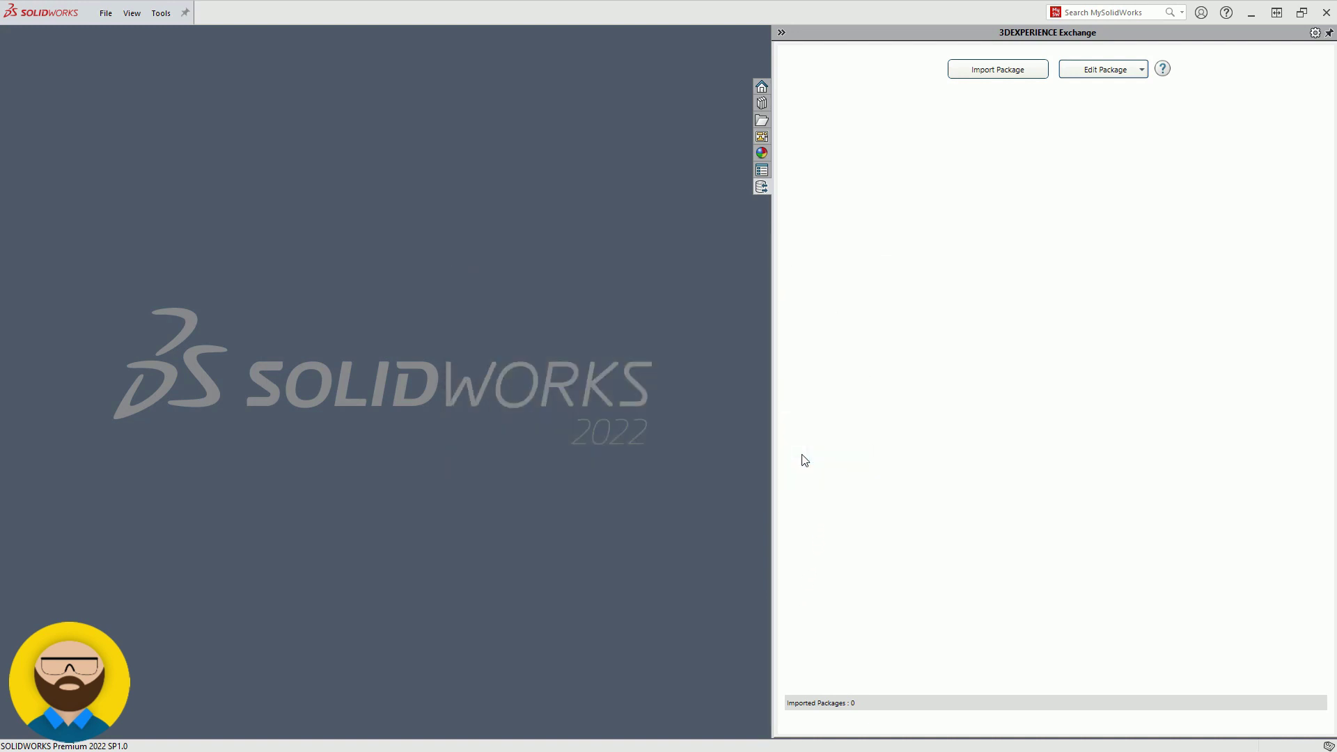
# Filter the package to top-level assemblies and open 313225 Tilting Head.SLDASM
pyautogui.click(804, 458)
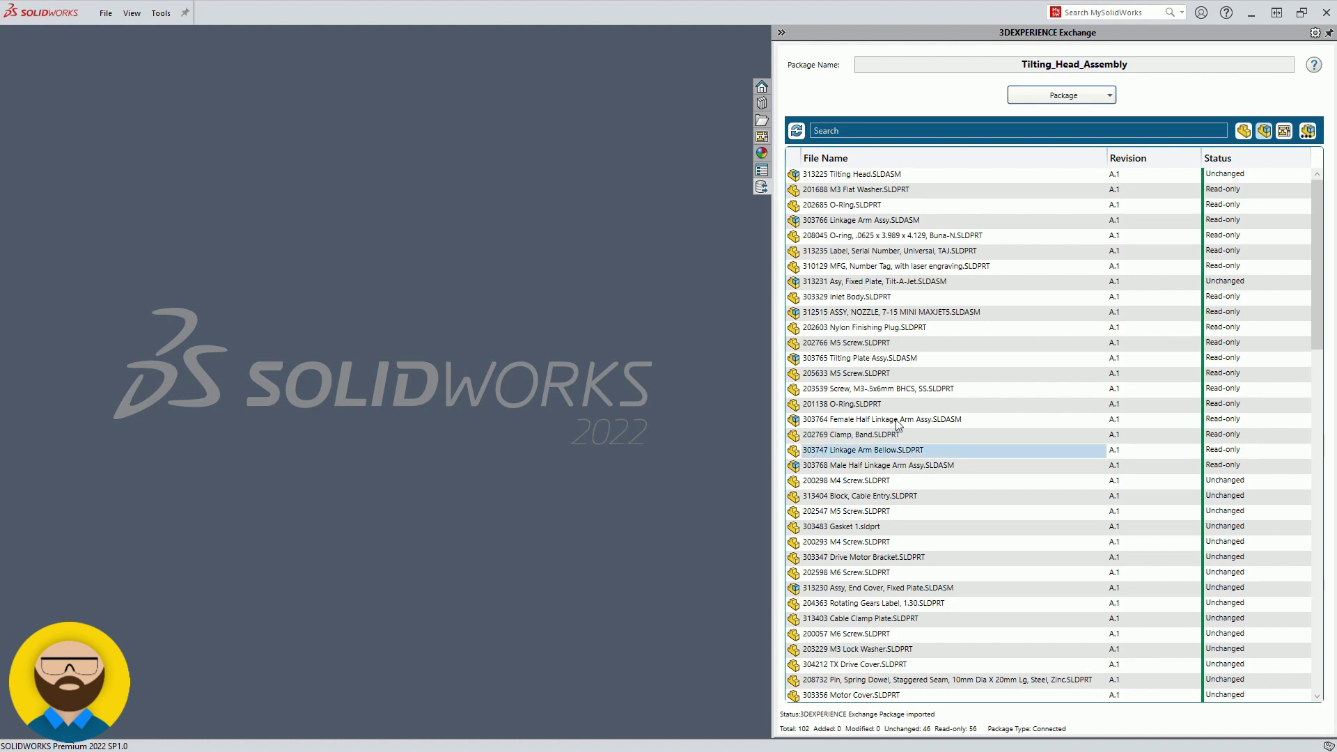
pyautogui.click(1309, 132)
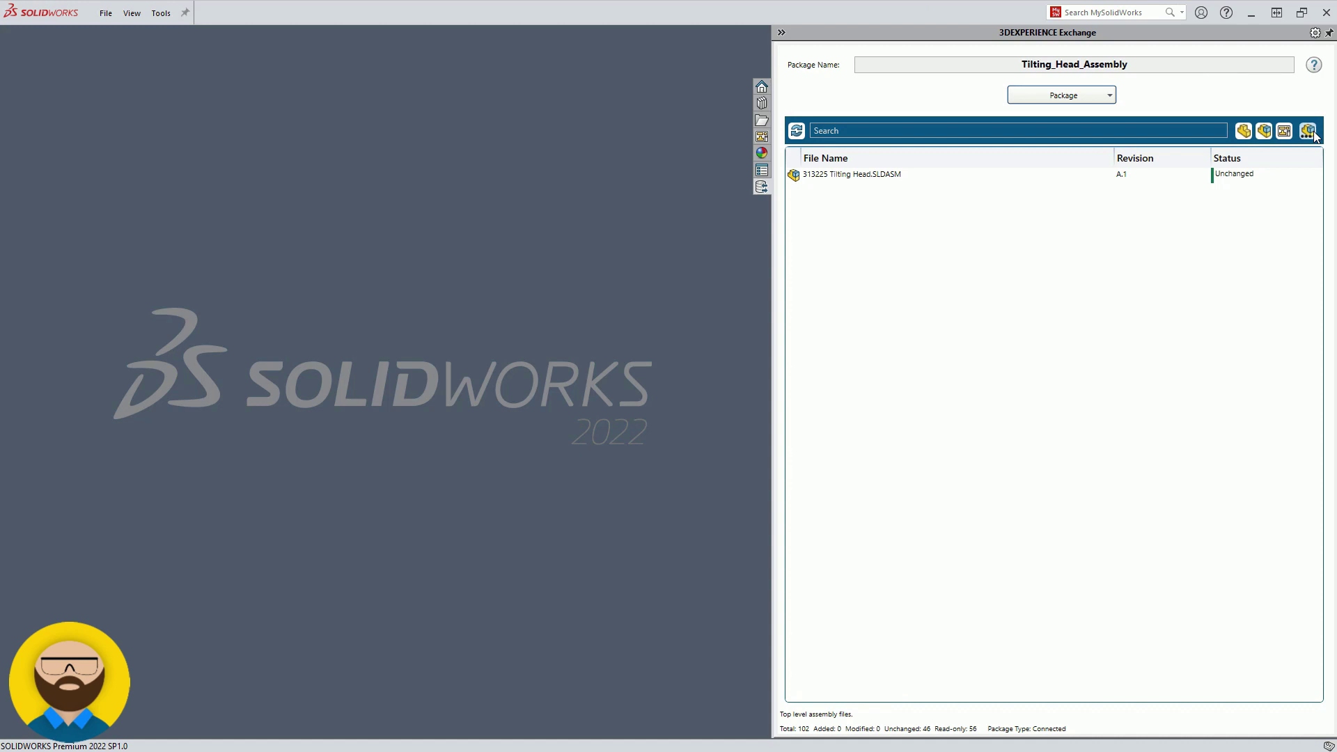
pyautogui.rightClick(1030, 178)
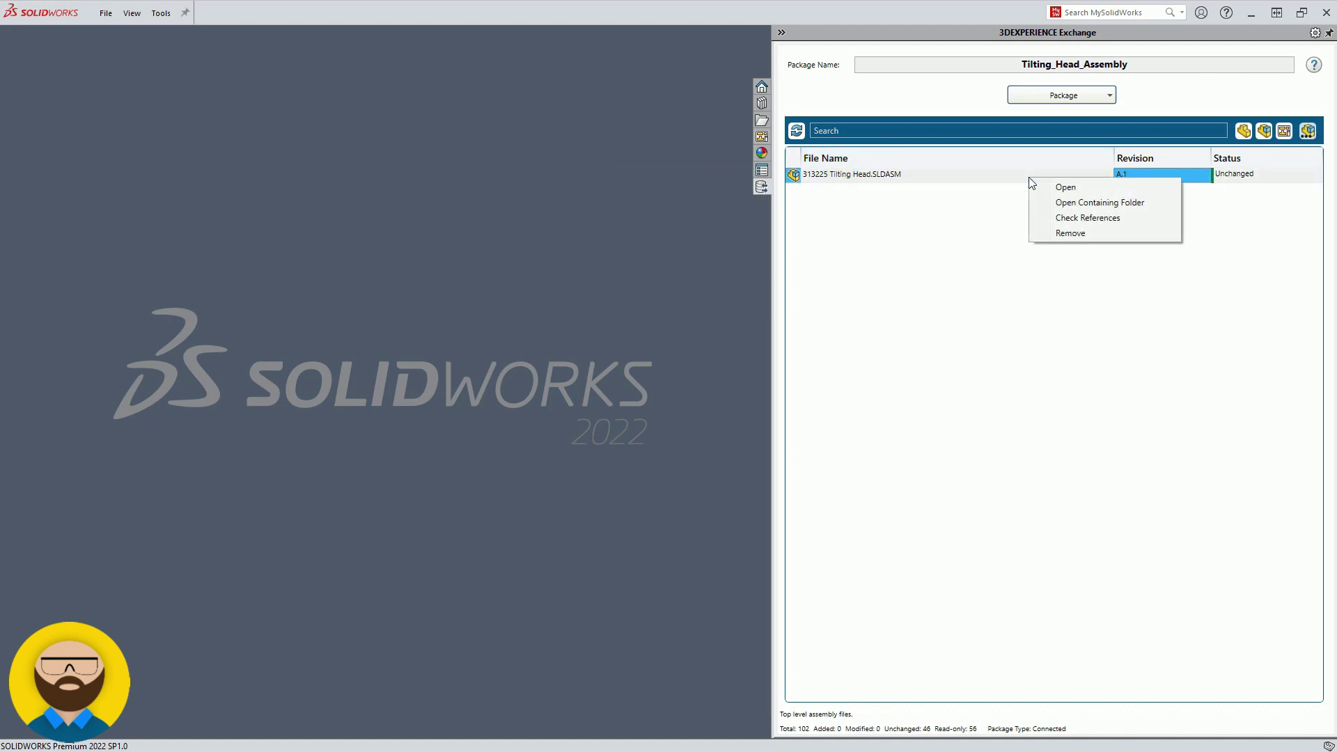
pyautogui.click(1071, 190)
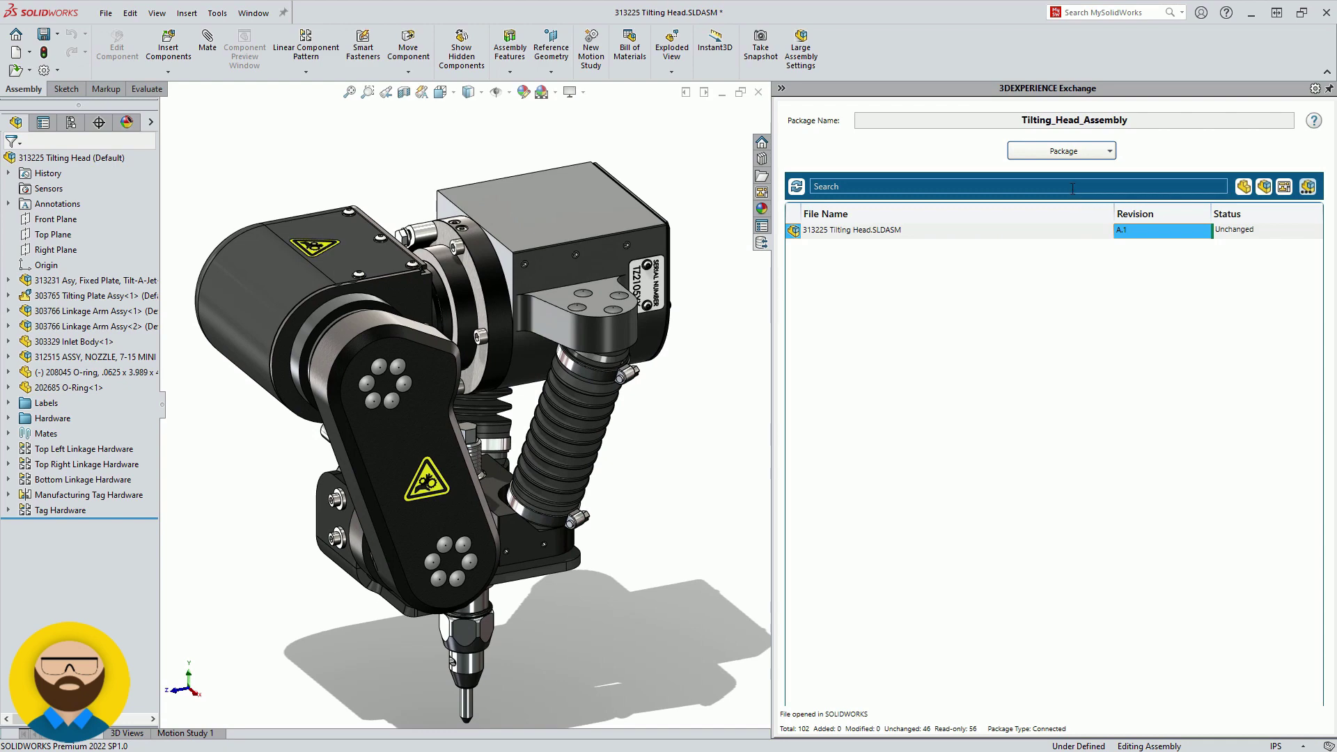
# Sort package files by Status: 303713 retaining nut added, 313225, 313231, 313232 modified
pyautogui.click(1262, 187)
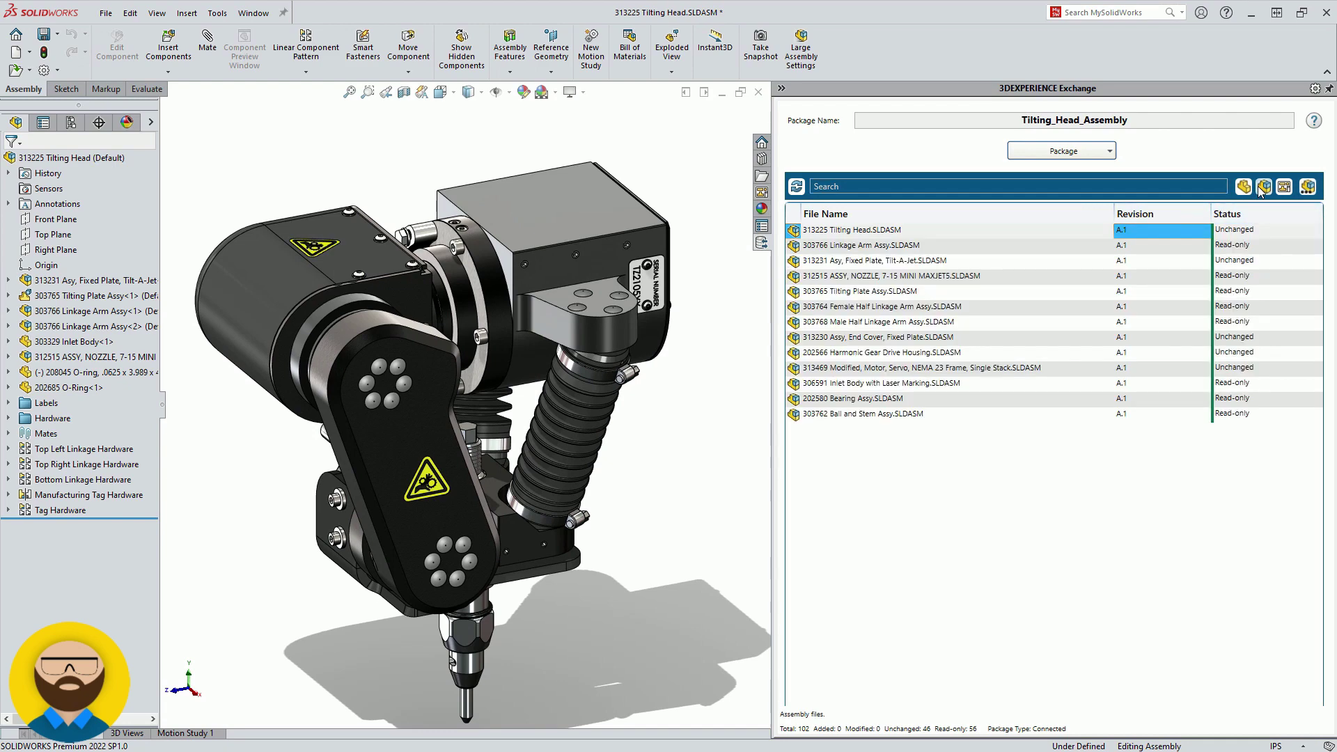
pyautogui.click(1246, 216)
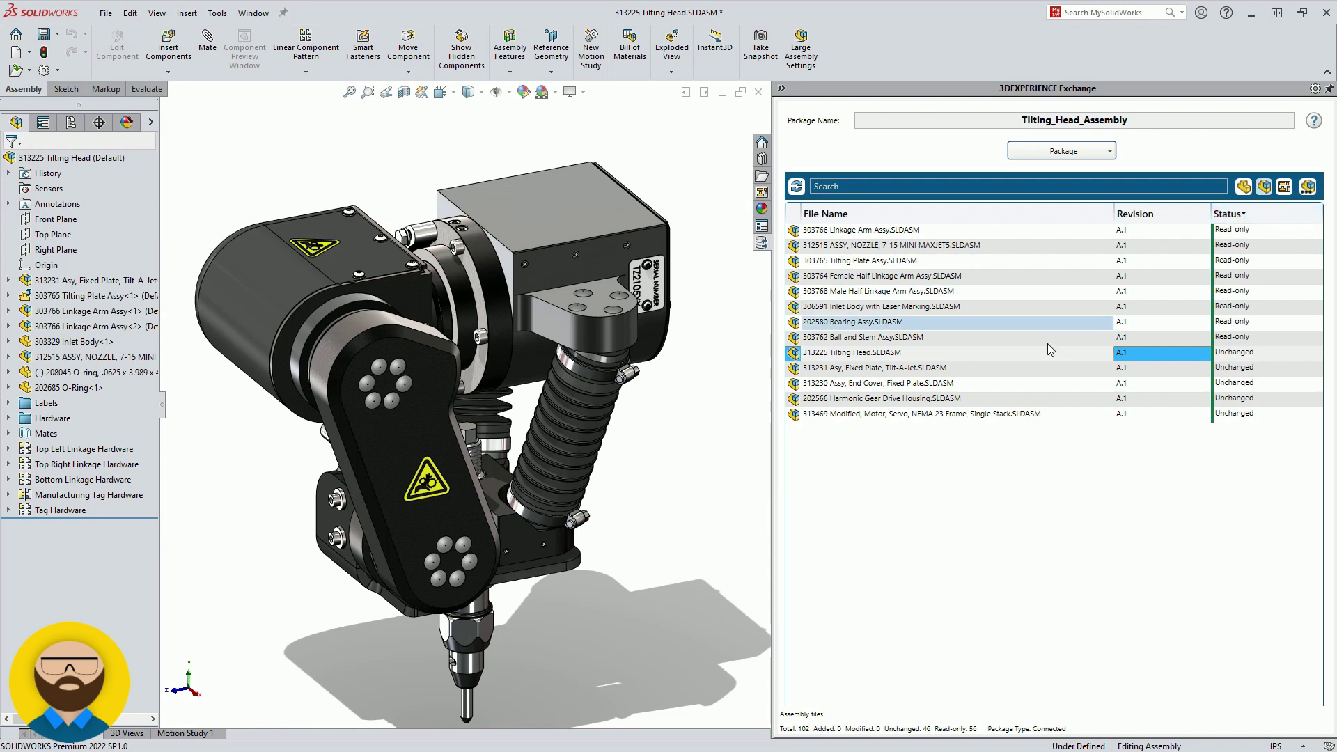
pyautogui.moveTo(1047, 352)
pyautogui.moveTo(1050, 376)
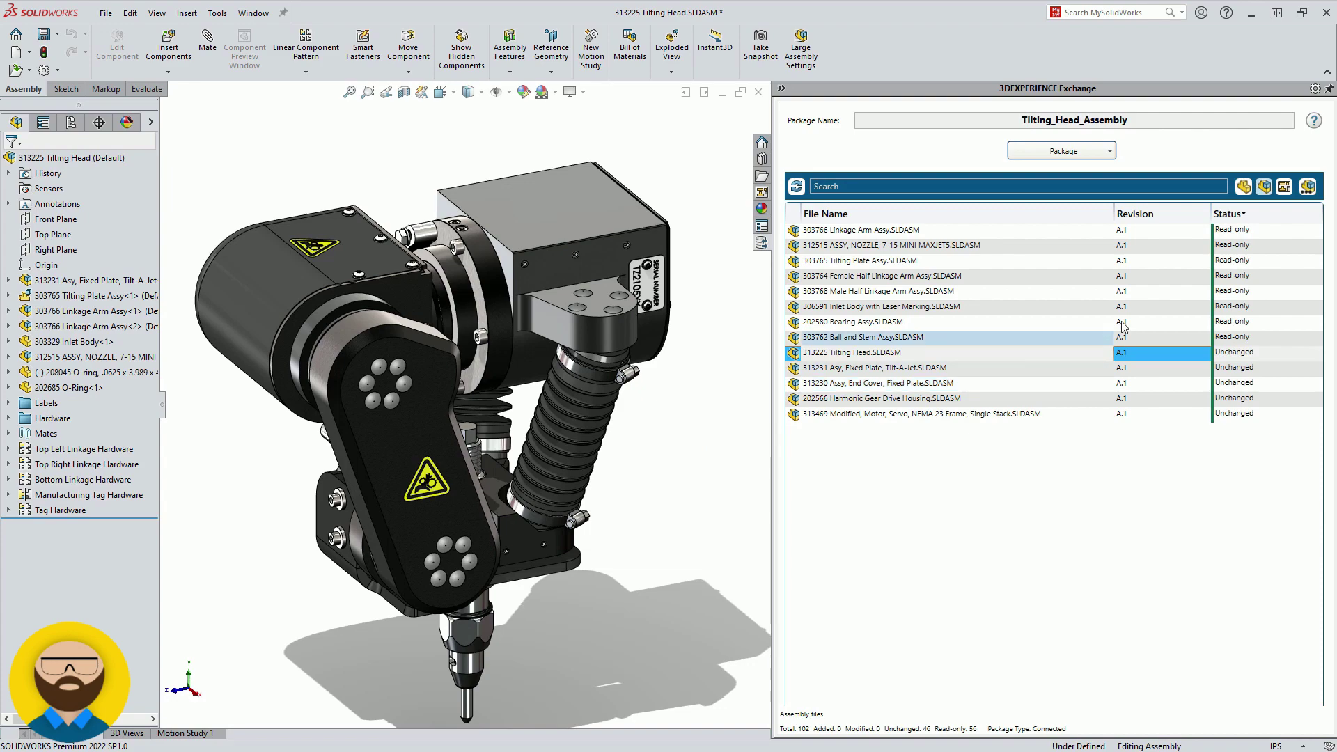
pyautogui.click(1264, 187)
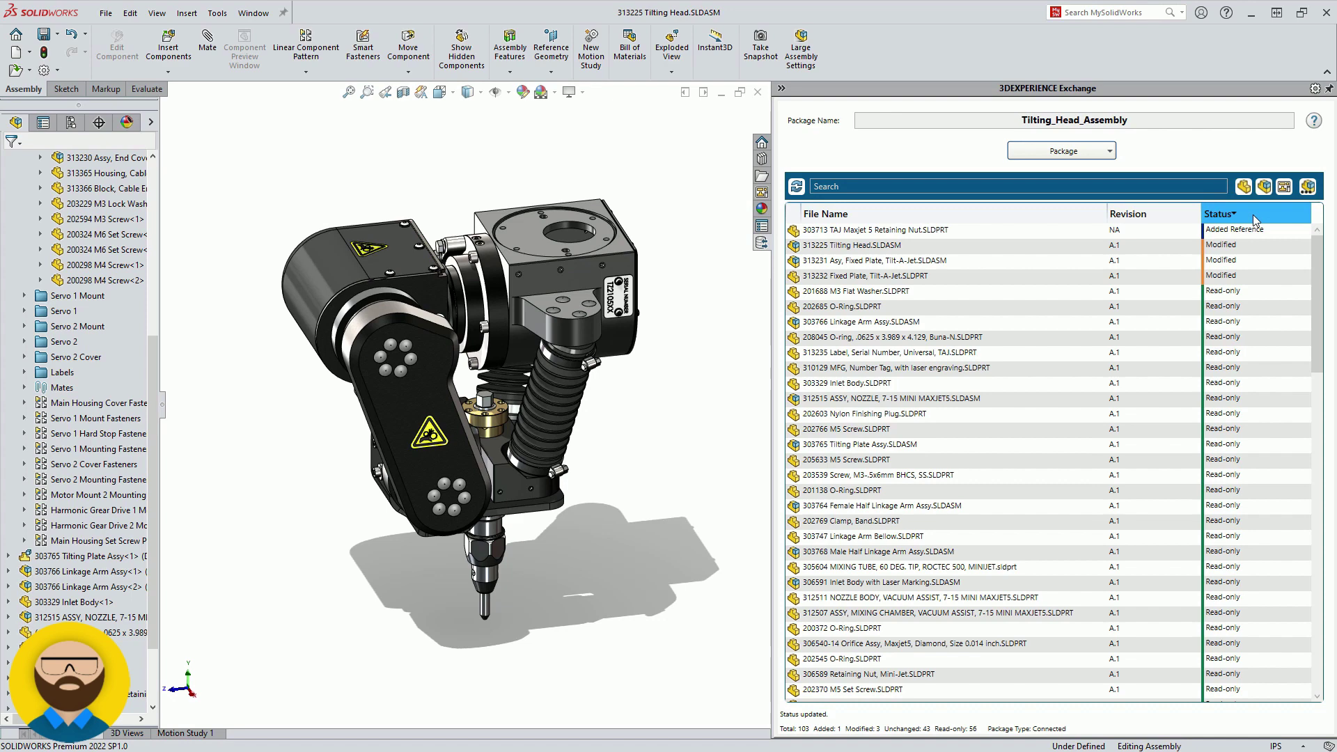
# Bring up the Package dropdown actions in the 3DEXPERIENCE Exchange pane
pyautogui.click(1110, 152)
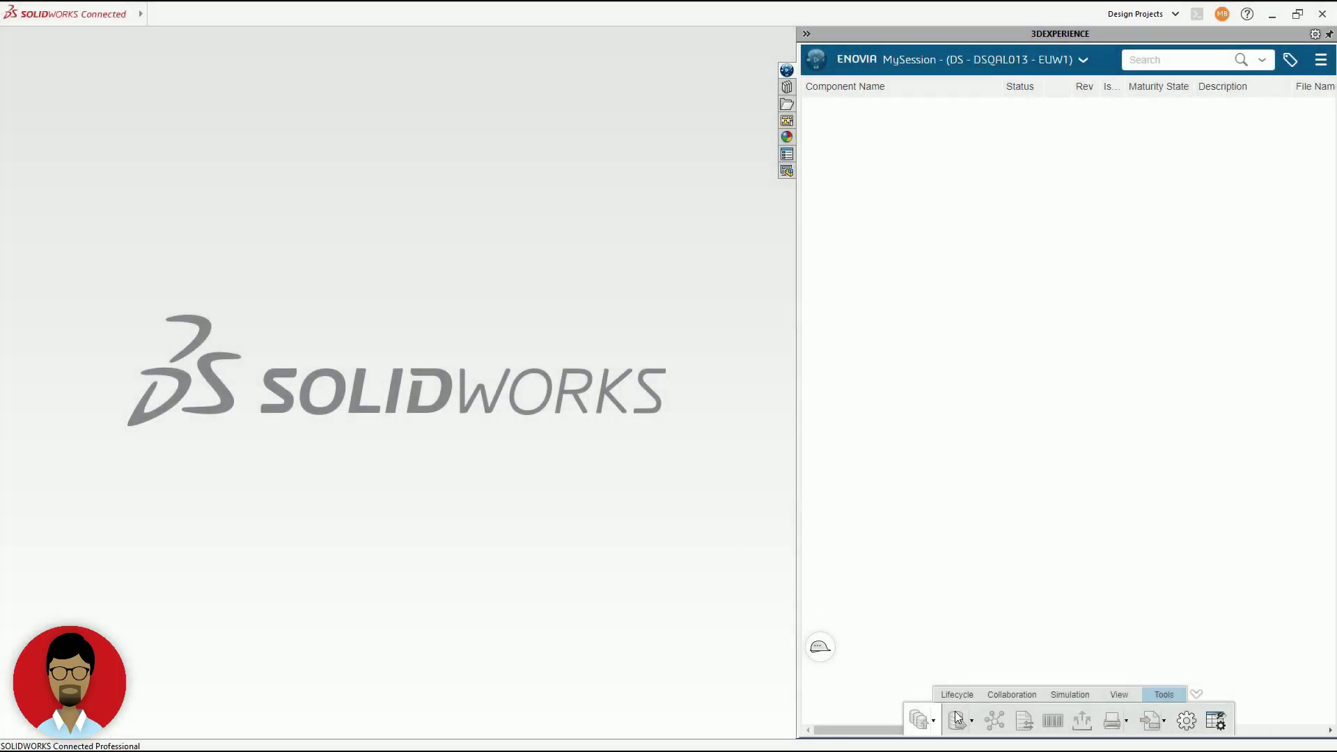
# Load Tilting_Head_Assembly.sldpkg through the ENOVIA Tools Import Package dialog
pyautogui.click(970, 718)
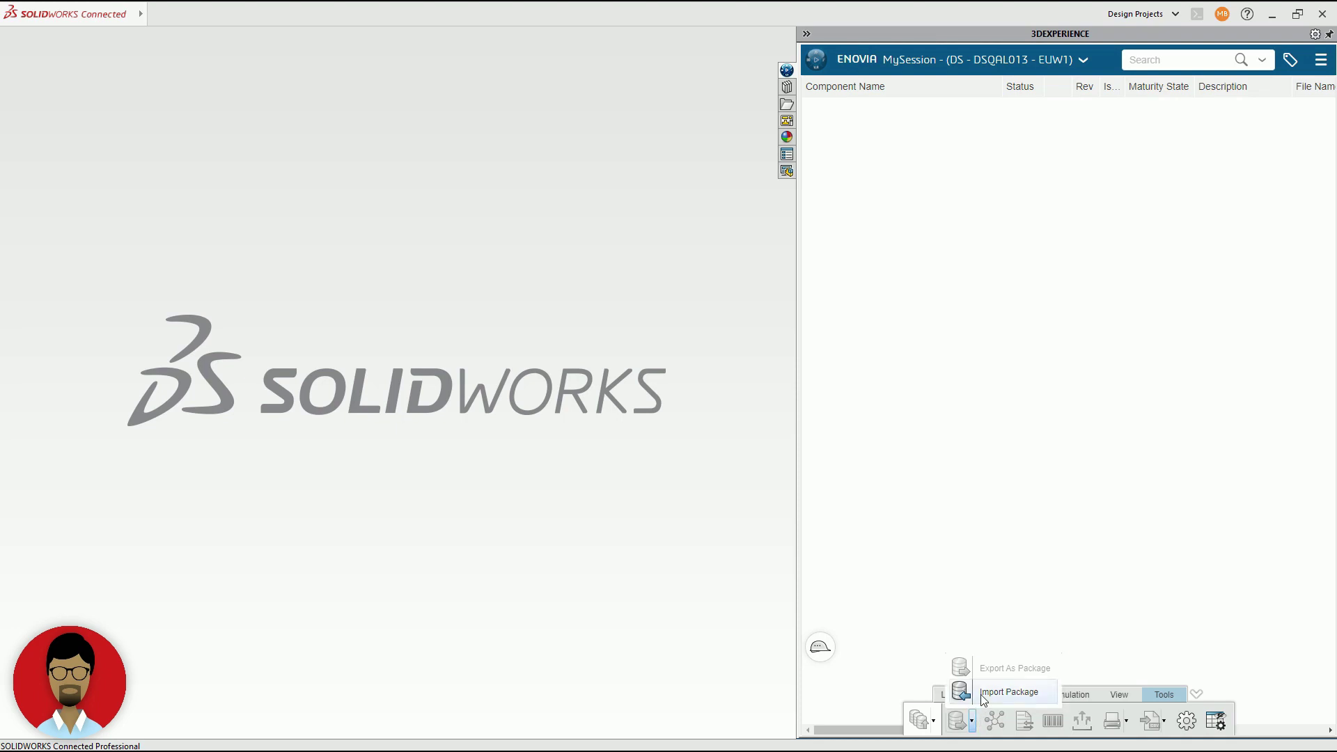
pyautogui.click(983, 691)
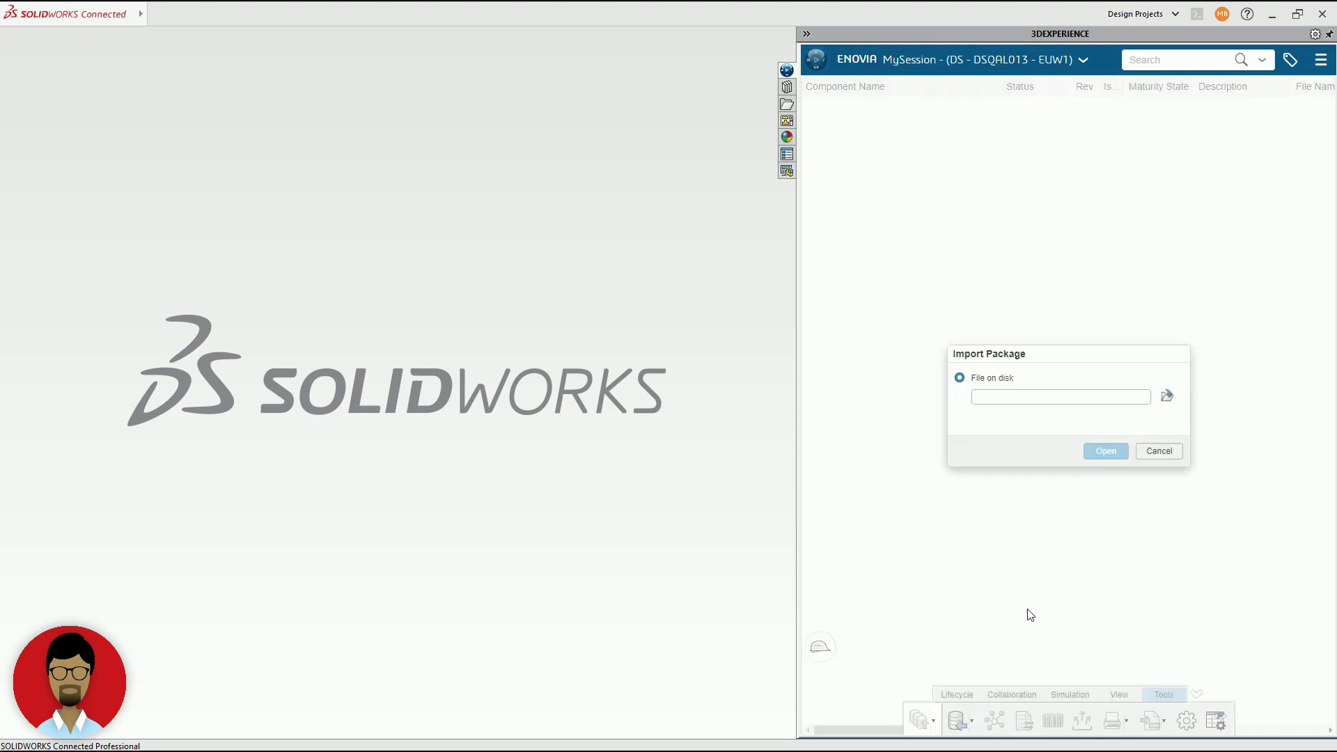
pyautogui.click(1167, 396)
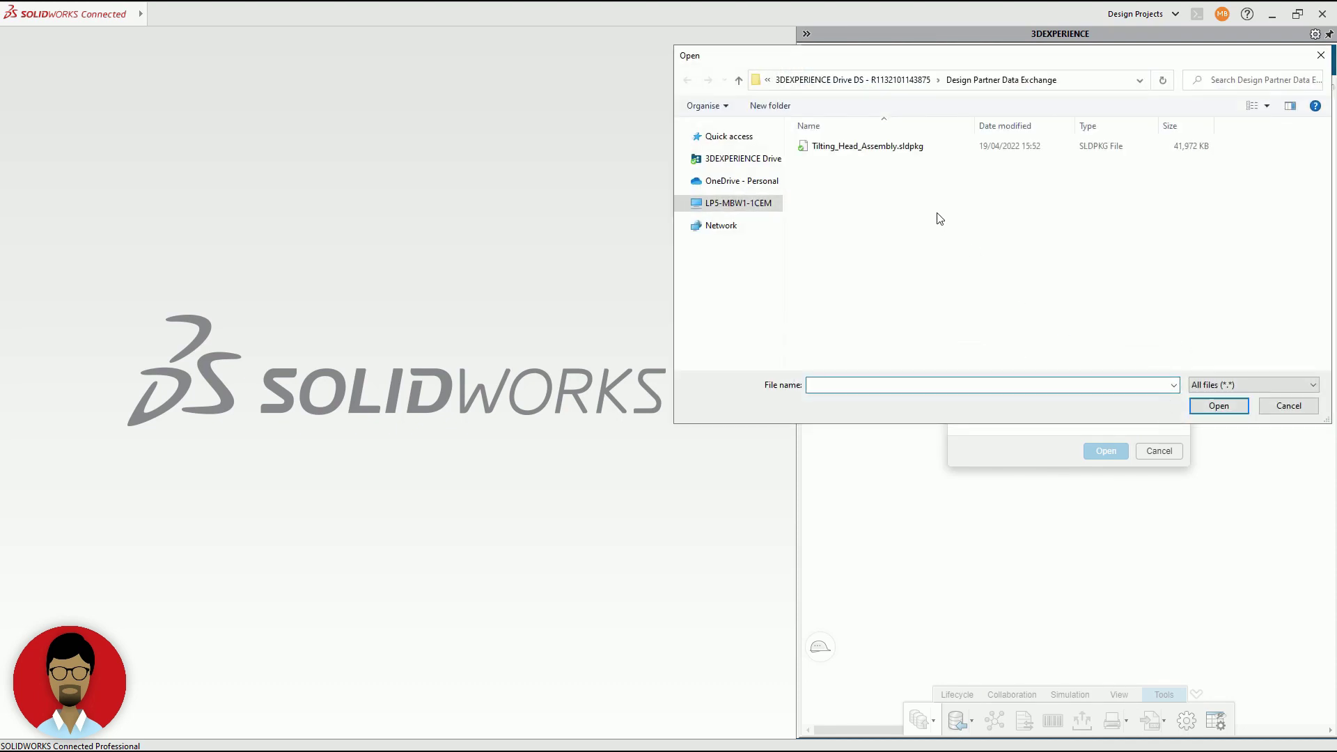
pyautogui.click(902, 151)
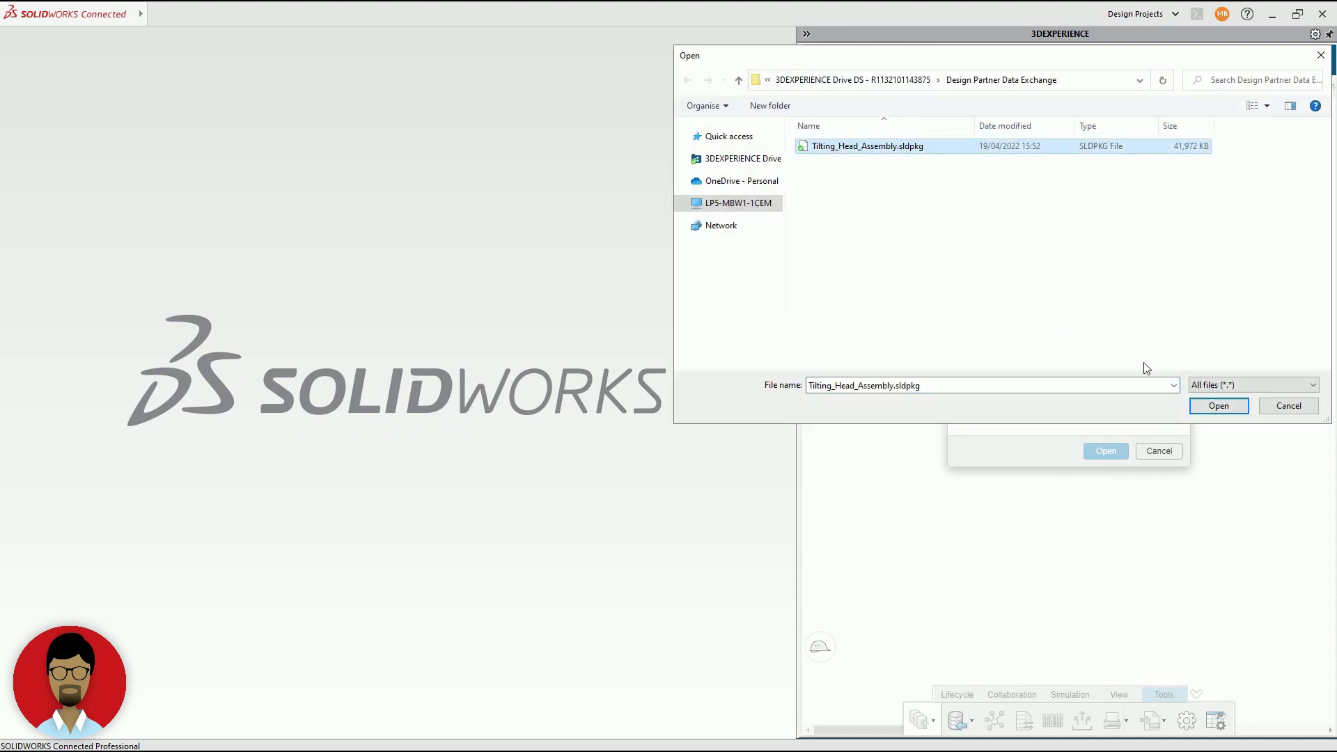
pyautogui.click(1206, 407)
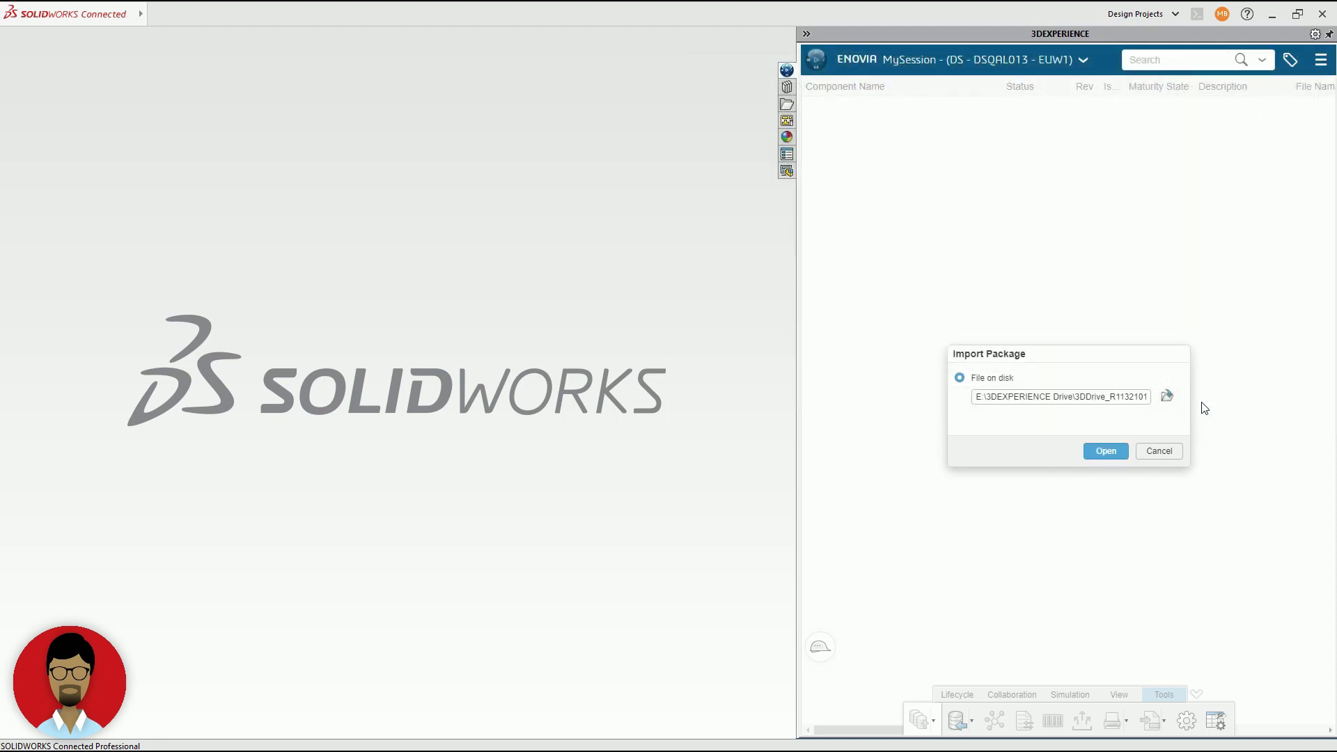
pyautogui.click(1107, 452)
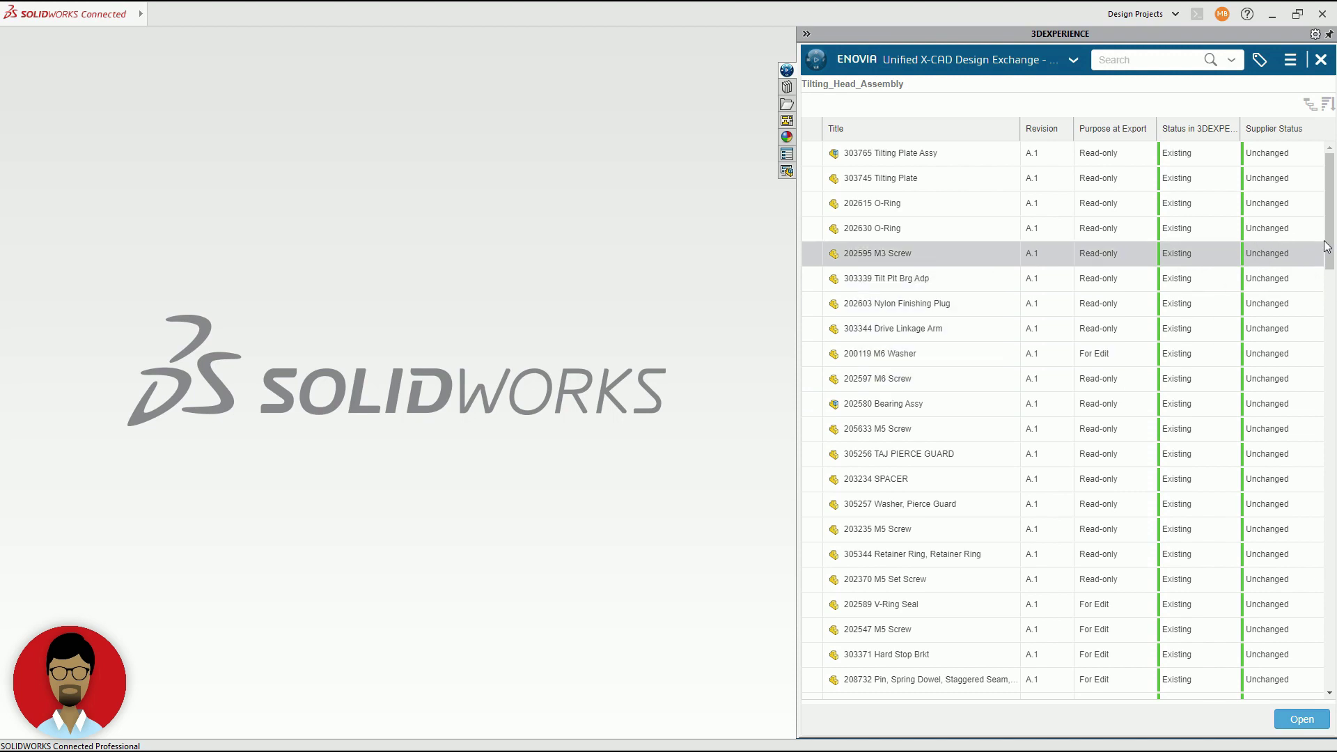
# Review the supplier statuses in the package list, then open the 313225 Tilting Head assembly
pyautogui.moveTo(1331, 243); pyautogui.dragTo(1330, 629)
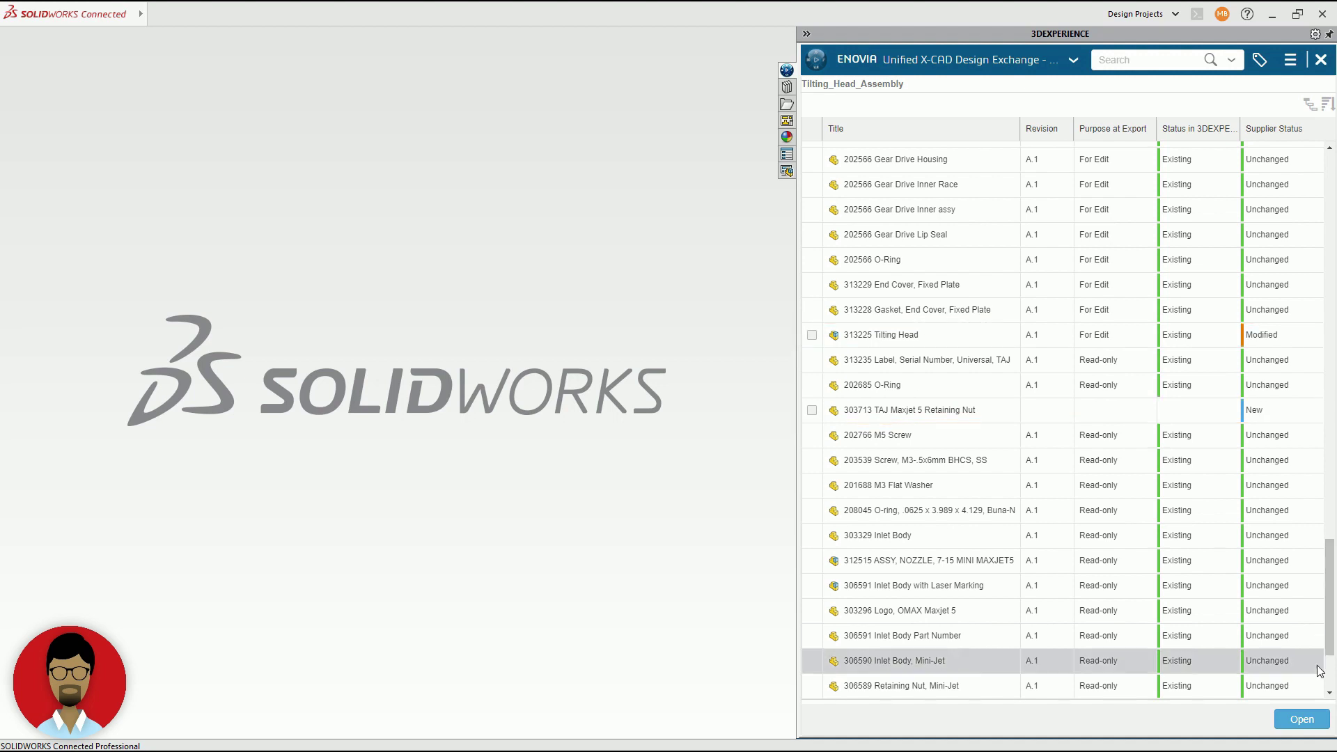
pyautogui.click(1303, 722)
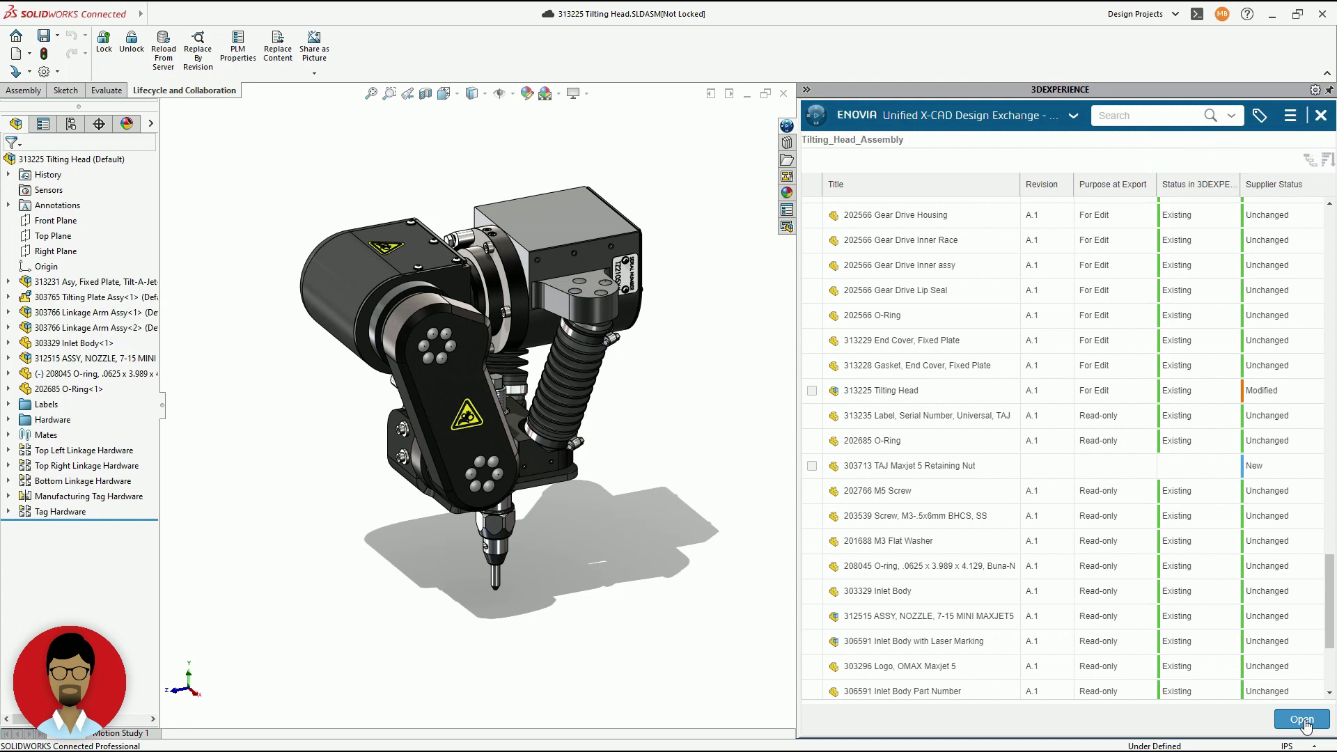
# Switch ENOVIA to the MySession tree and bring up actions for the top Tilting Head row
pyautogui.click(1073, 117)
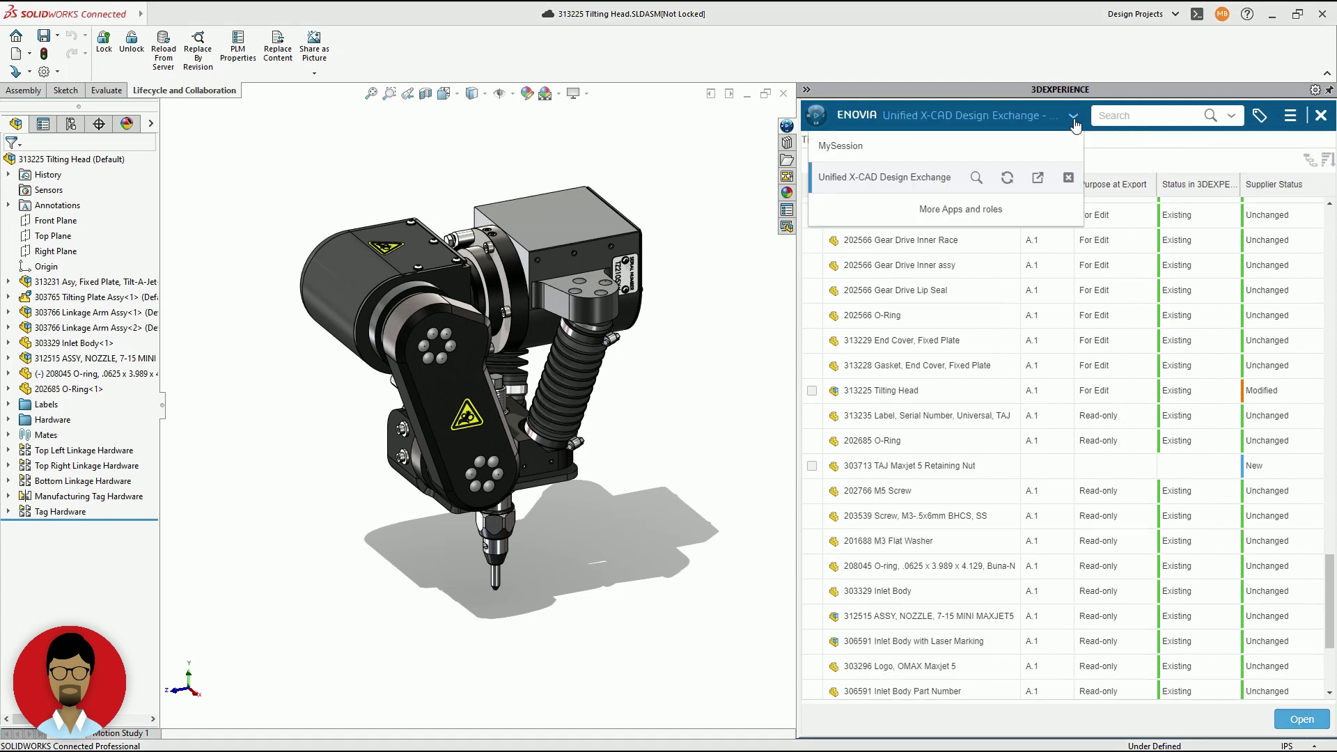
pyautogui.click(1031, 149)
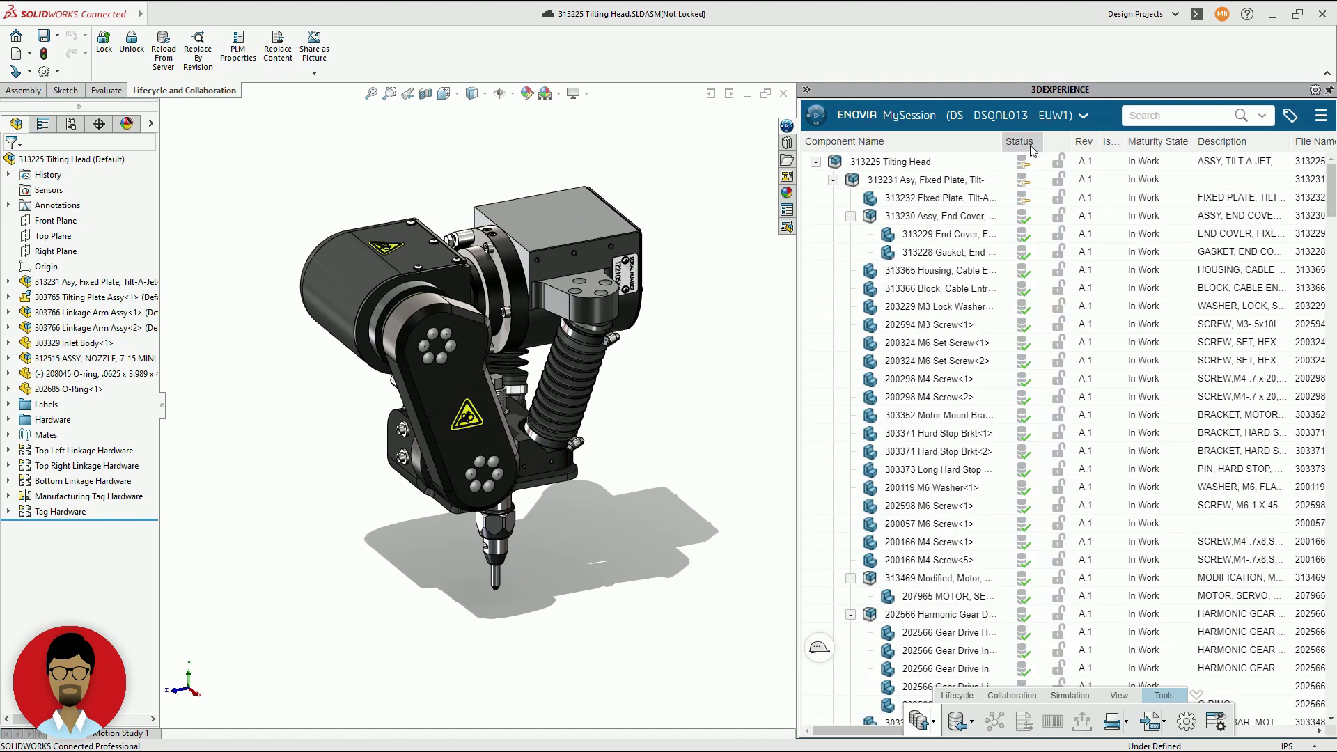
pyautogui.moveTo(1024, 202)
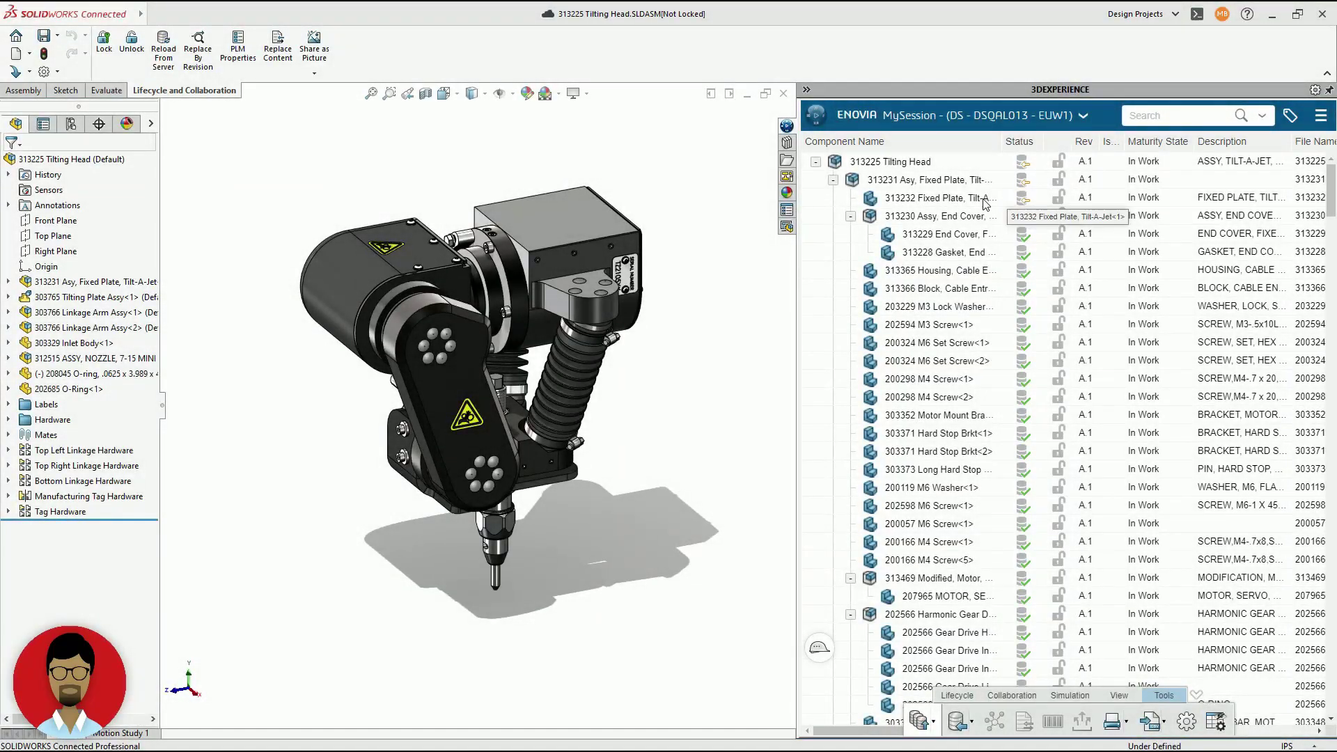
pyautogui.rightClick(974, 201)
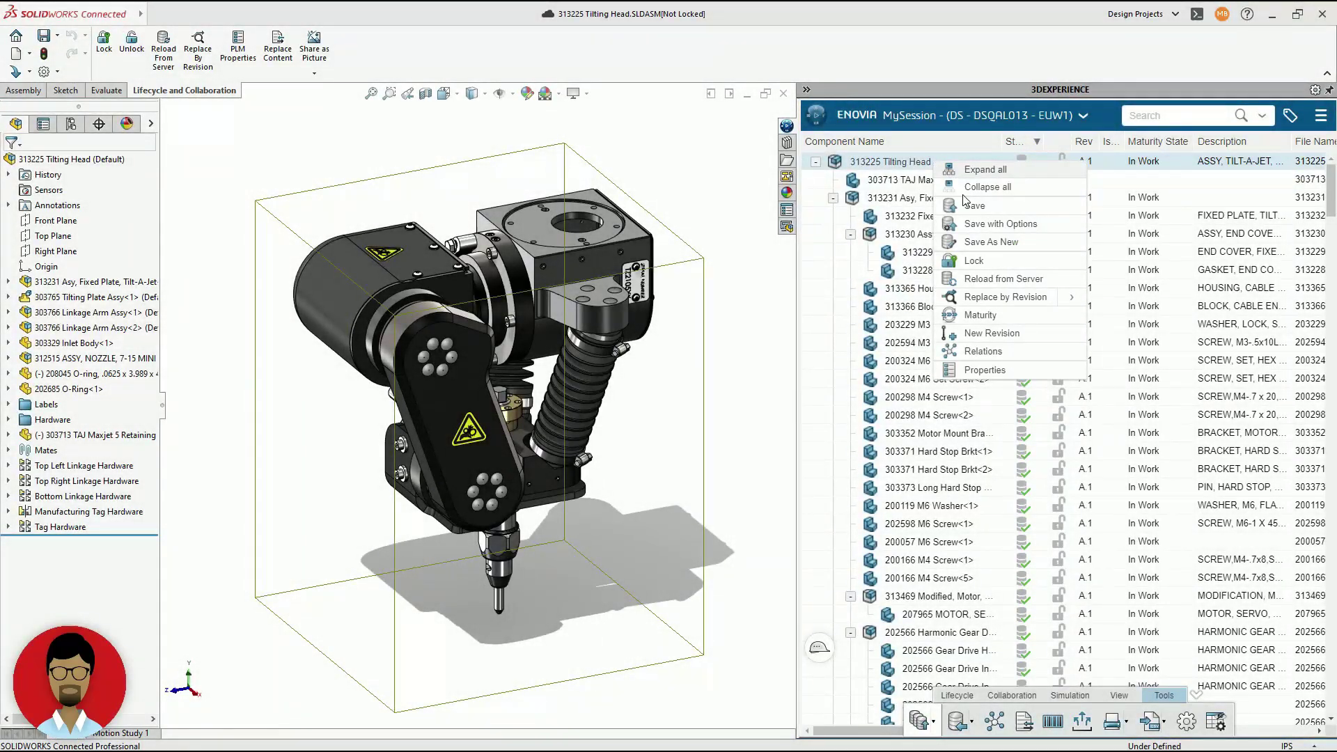
# Save with Options: lock, flat view, Modified filter, New Revision on all three files
pyautogui.click(985, 227)
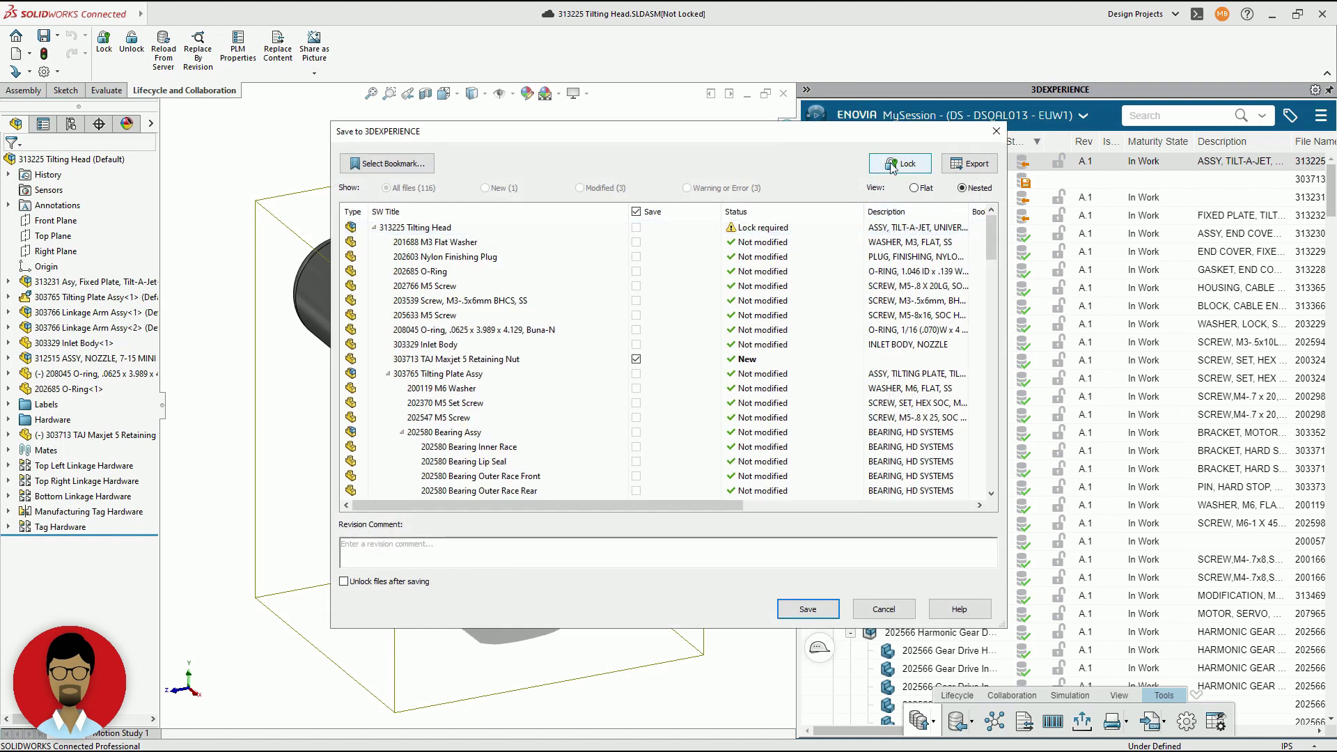
pyautogui.click(891, 164)
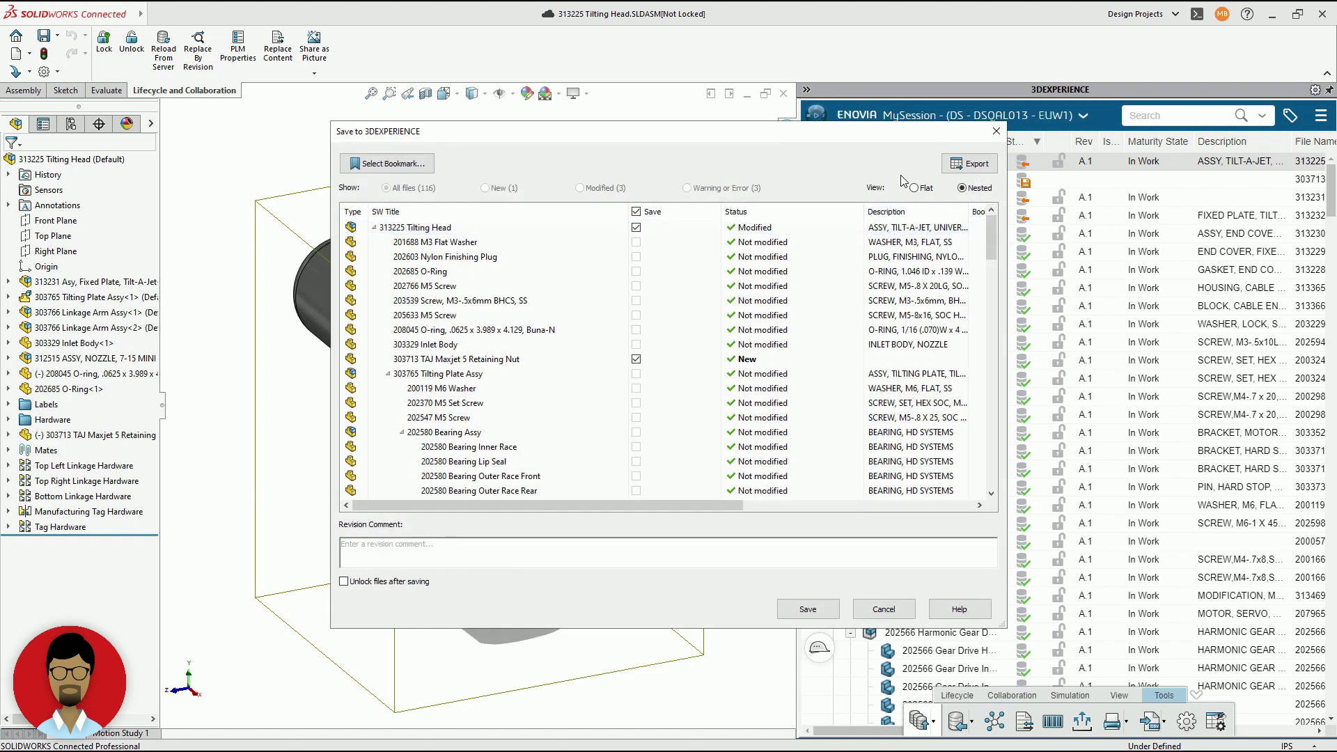
pyautogui.click(914, 188)
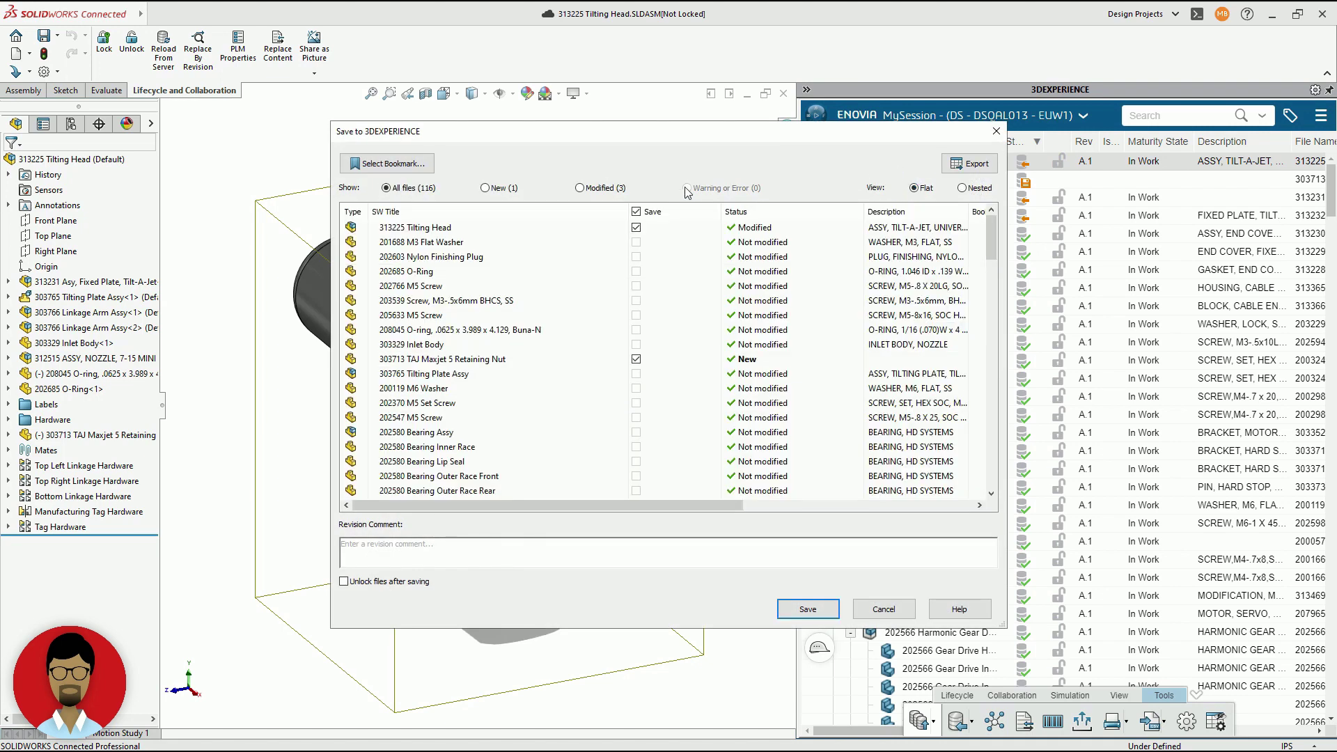
pyautogui.click(580, 188)
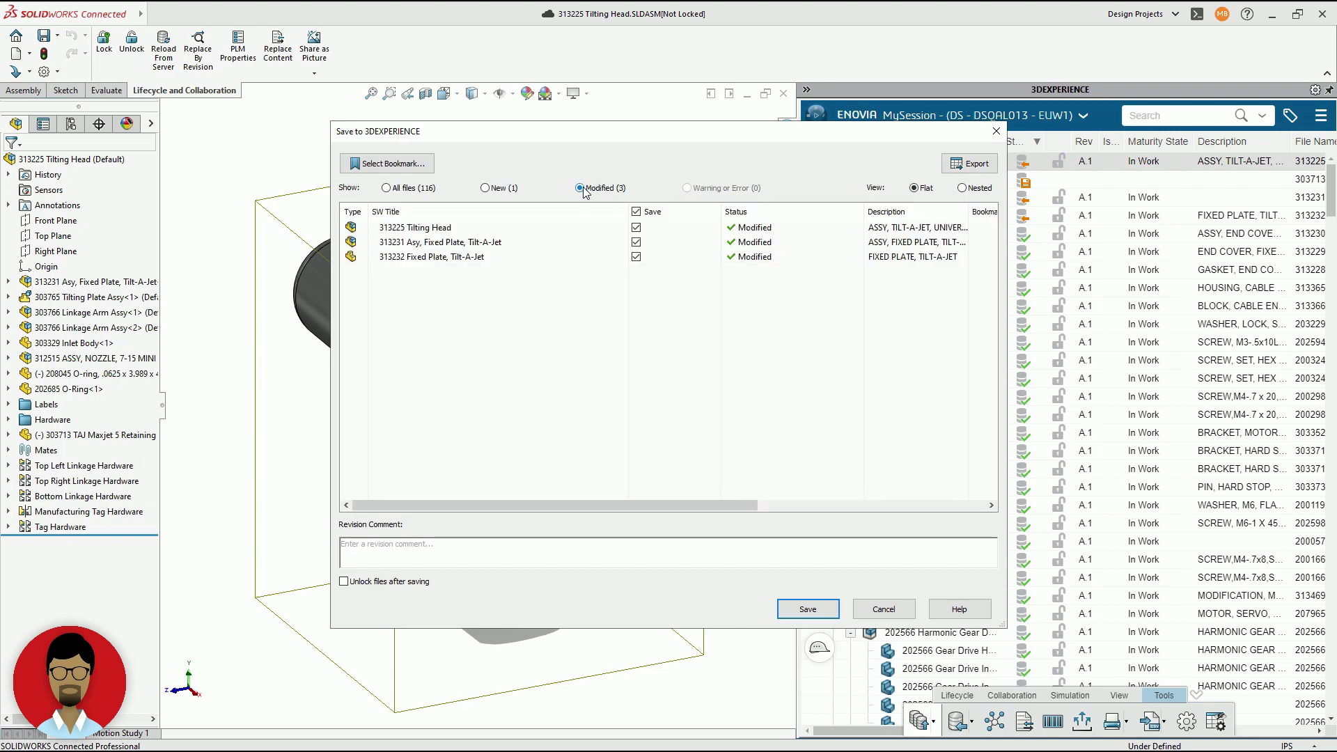
pyautogui.moveTo(662, 506); pyautogui.dragTo(777, 517)
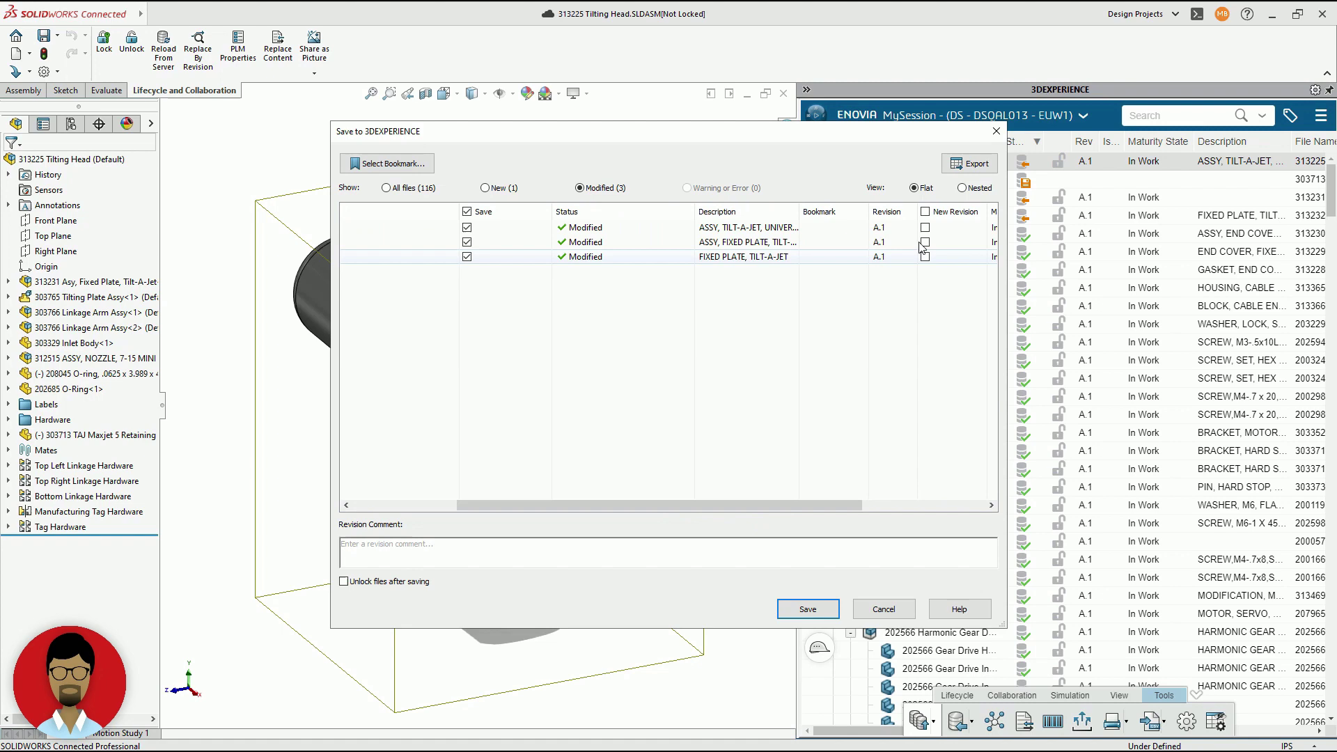
pyautogui.click(925, 211)
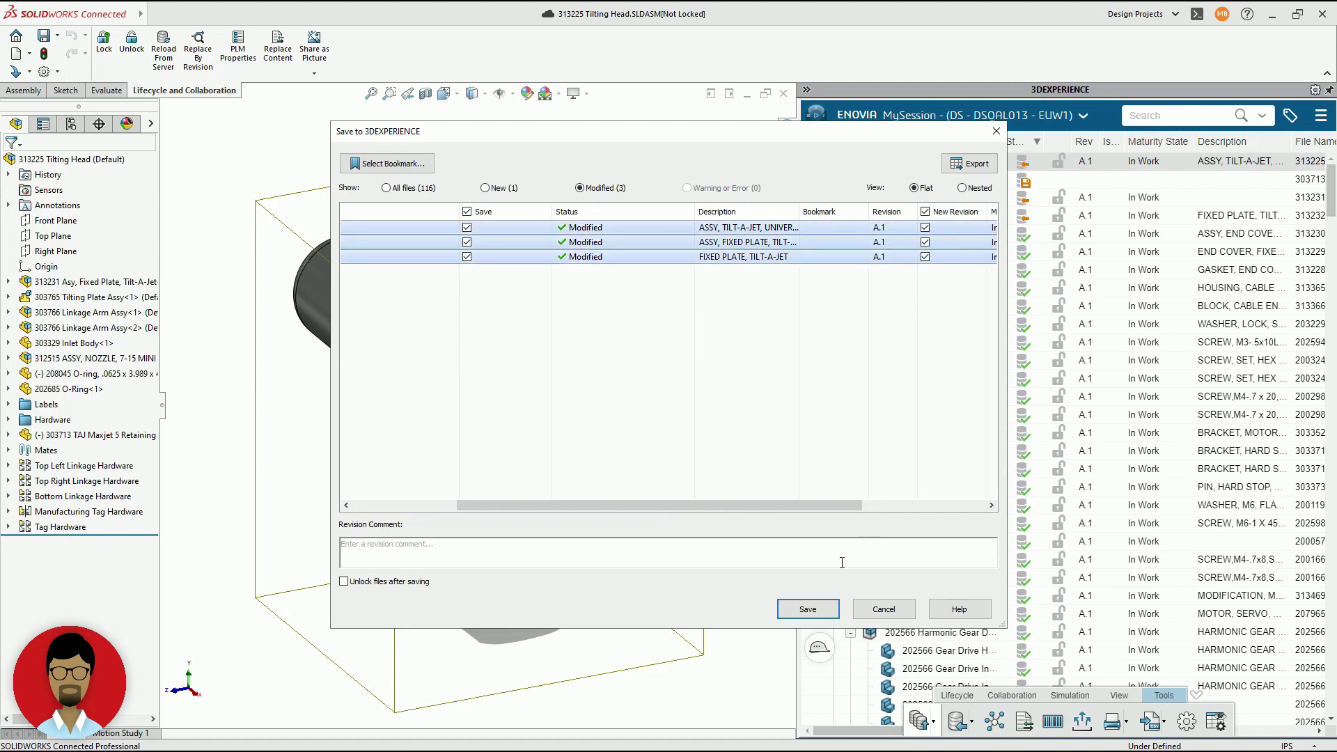
pyautogui.click(807, 610)
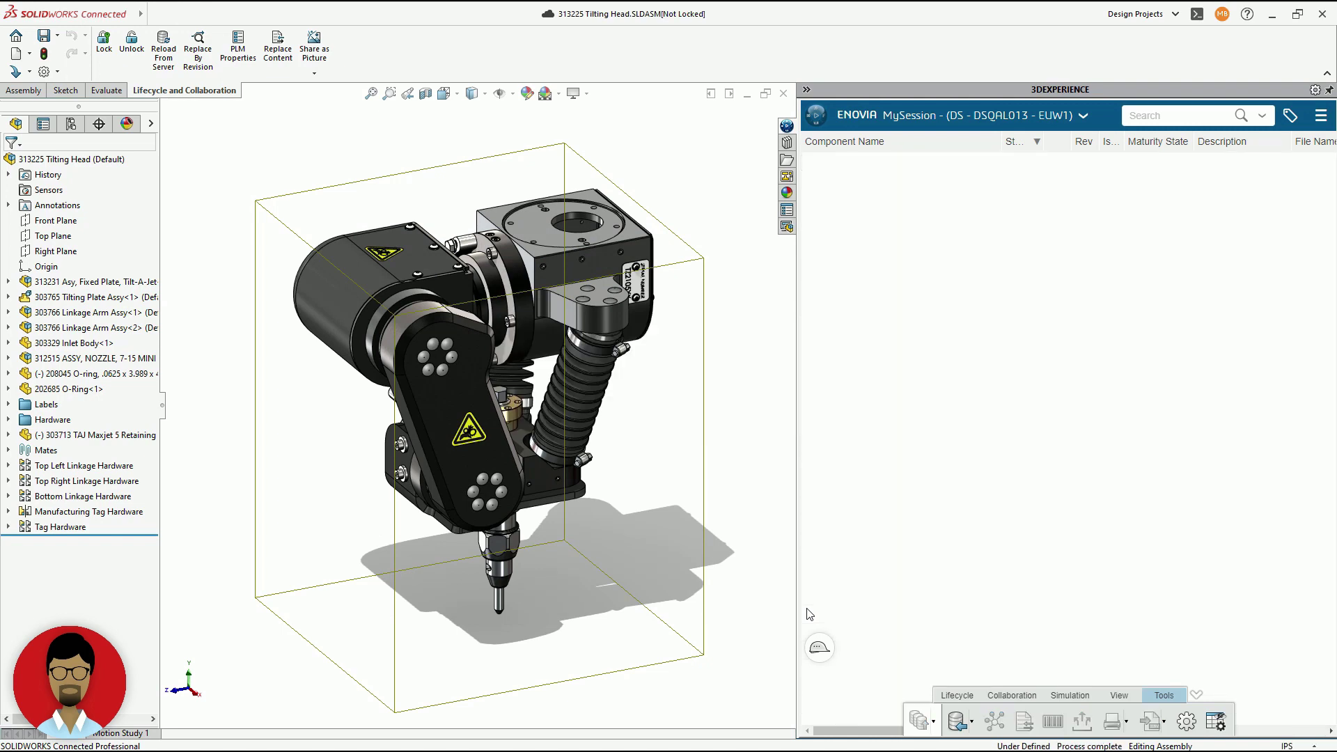
# Clear the selection to confirm 313225, 313231 and 313232 are at revision A.2, In Work
pyautogui.click(761, 558)
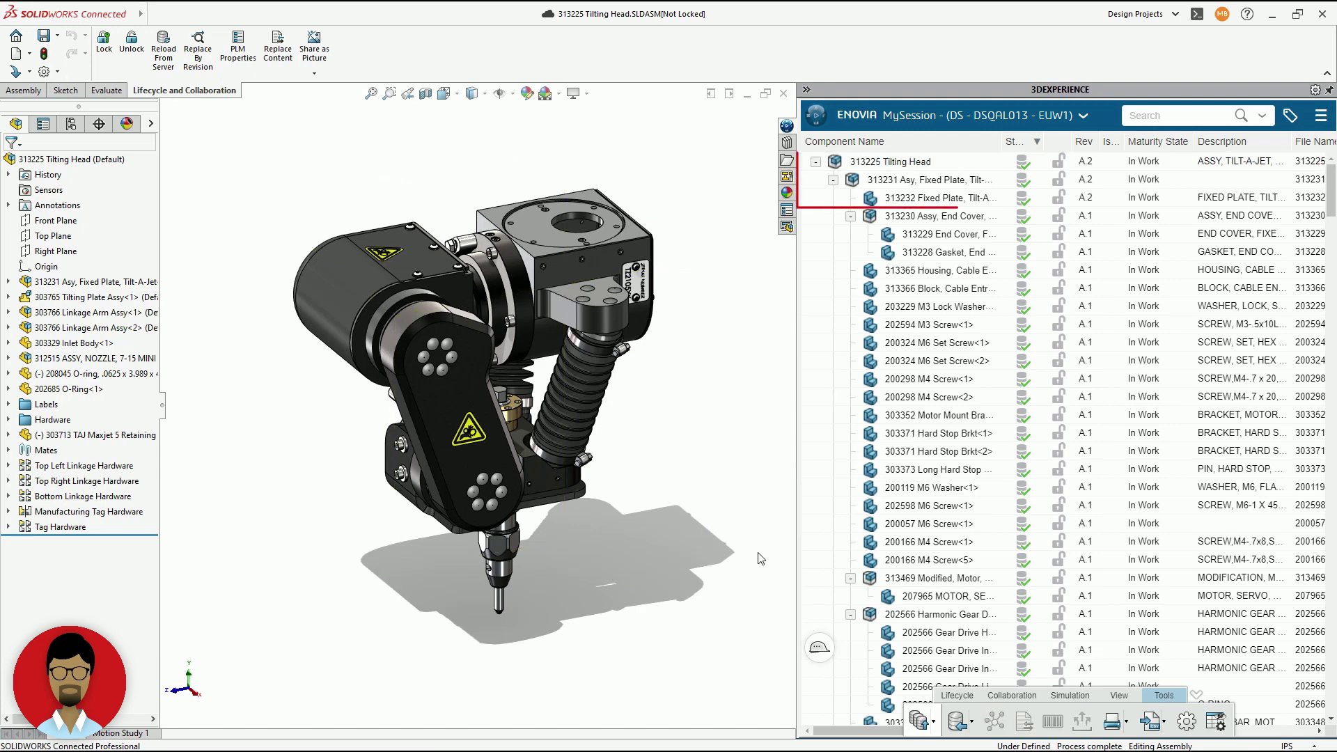